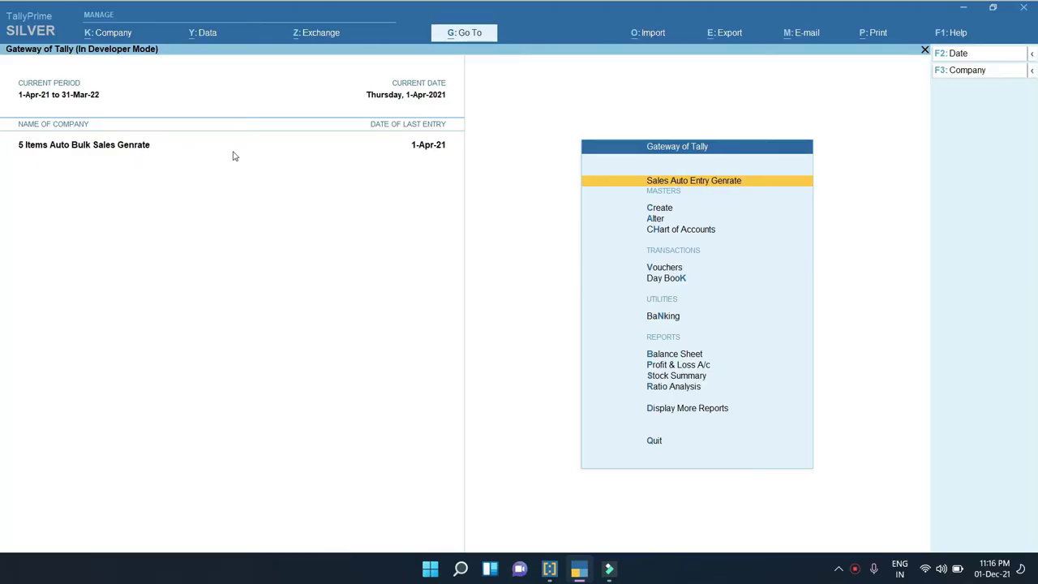
key(Down)
key(Up)
key(Up)
key(Down)
key(Return)
key(Escape)
Open the Day Book and set its date to 1-Apr-21.
key(k)
key(F2)
key(Return)
key(Return)
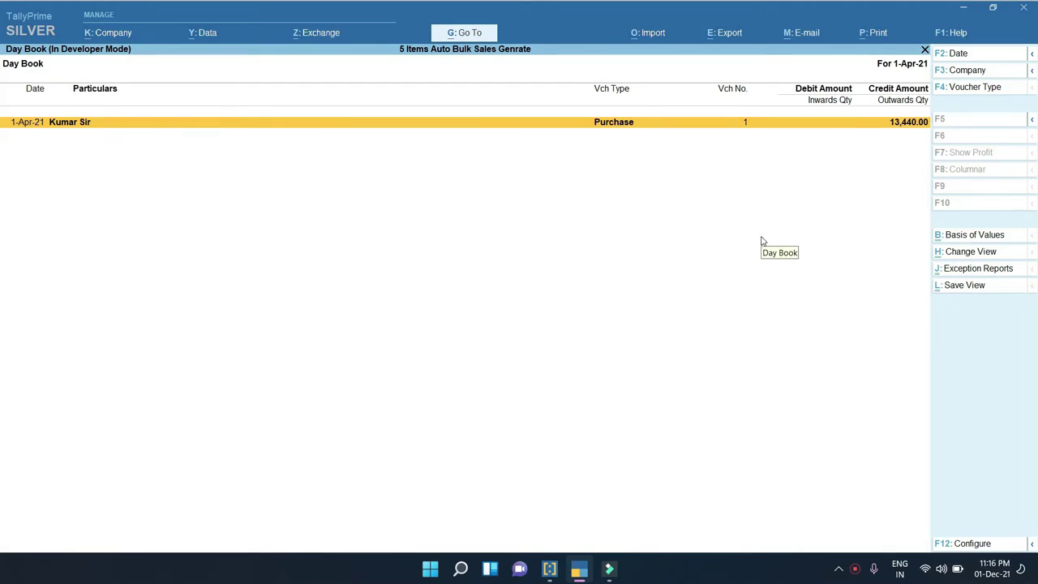
Examine the item, quantity, rate and GST ledgers of the purchase voucher in the Day Book, and return to the Gateway of Tally.
key(Return)
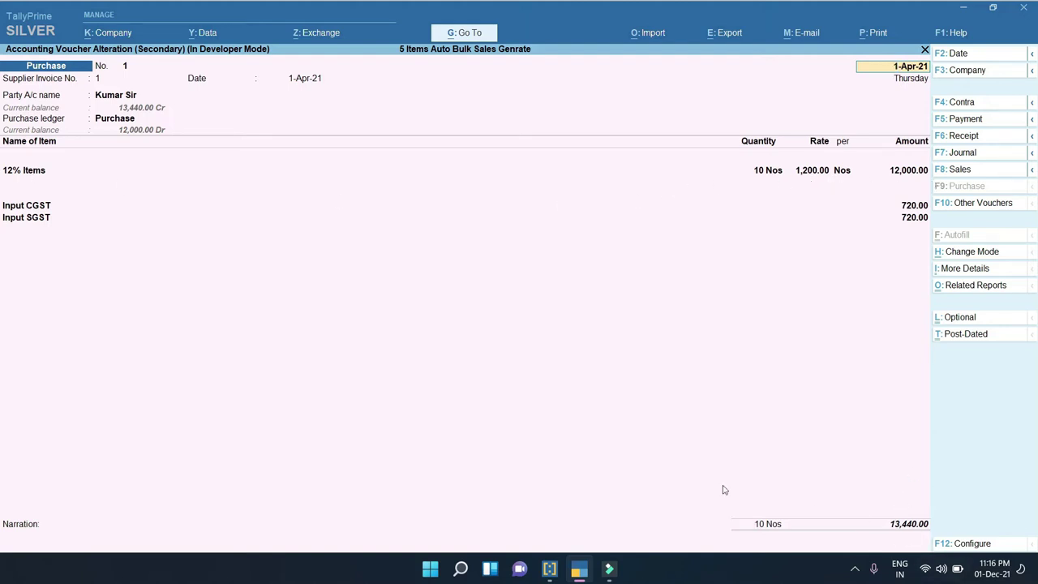
key(ctrl+a)
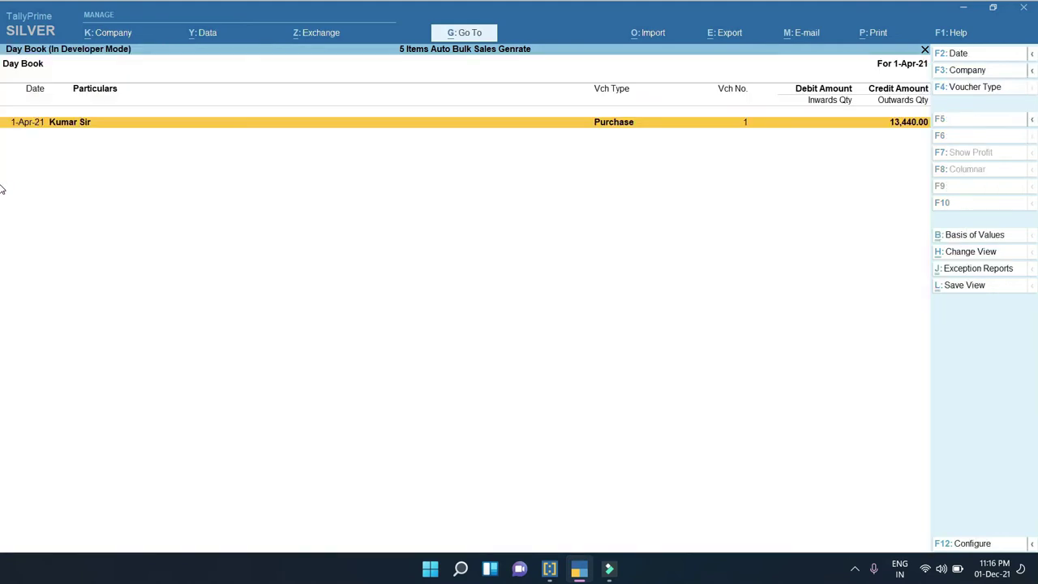
key(Escape)
key(Escape)
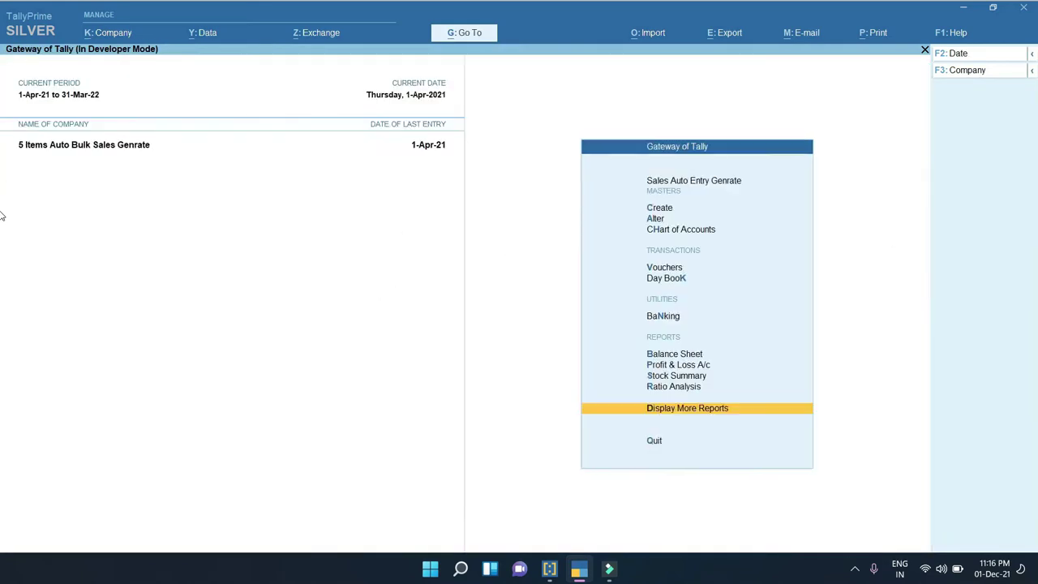
Open the Sales Register among the account books.
key(Up)
key(Up)
key(Up)
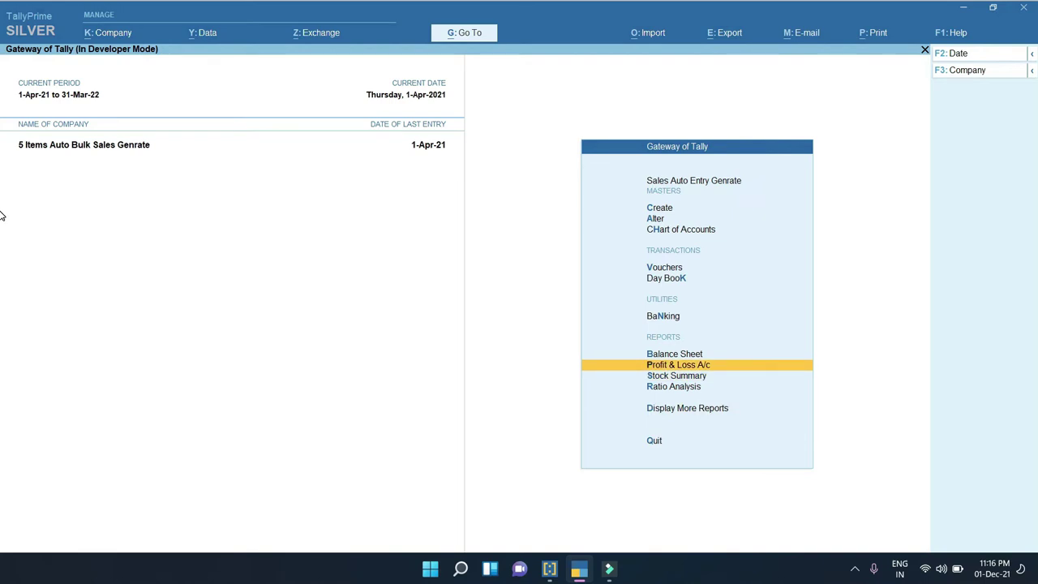
key(Down)
key(Down)
key(Down)
key(Return)
key(Down)
key(Down)
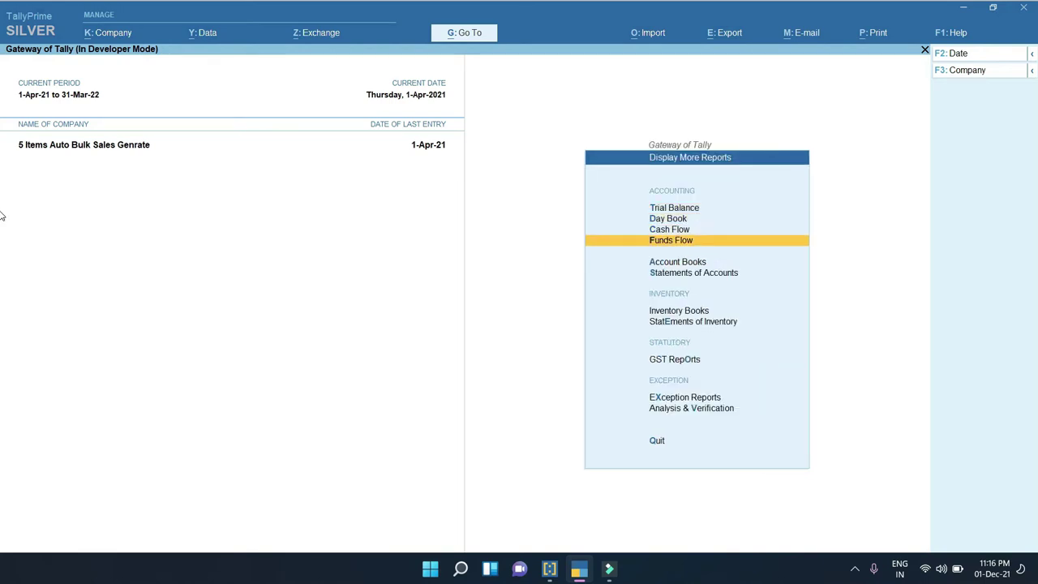
key(Down)
key(Down)
key(Return)
key(Down)
key(Down)
key(Down)
key(Down)
key(Down)
key(Down)
key(Down)
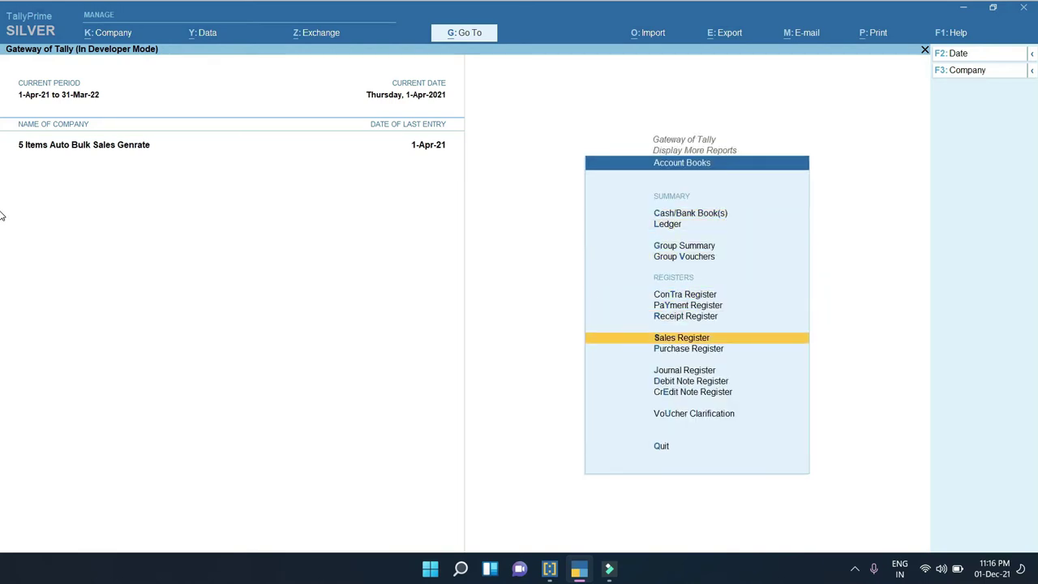
key(Return)
Examine the entries across the Sales Register and return to the Gateway of Tally.
key(Down)
key(Down)
key(Down)
key(Down)
key(Down)
key(Down)
key(Down)
key(Down)
key(Down)
key(Down)
key(Down)
key(Up)
key(Up)
key(Up)
key(Up)
key(Up)
key(Home)
key(Down)
key(Down)
key(Down)
key(Escape)
key(Escape)
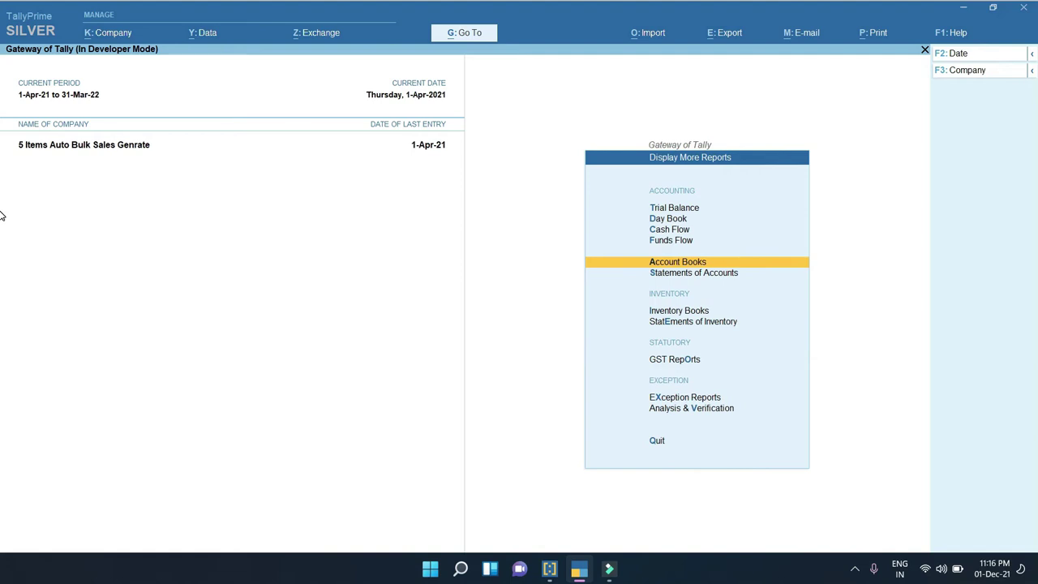
key(Escape)
Open the Sales Auto Entry Genrate options.
key(Down)
key(Down)
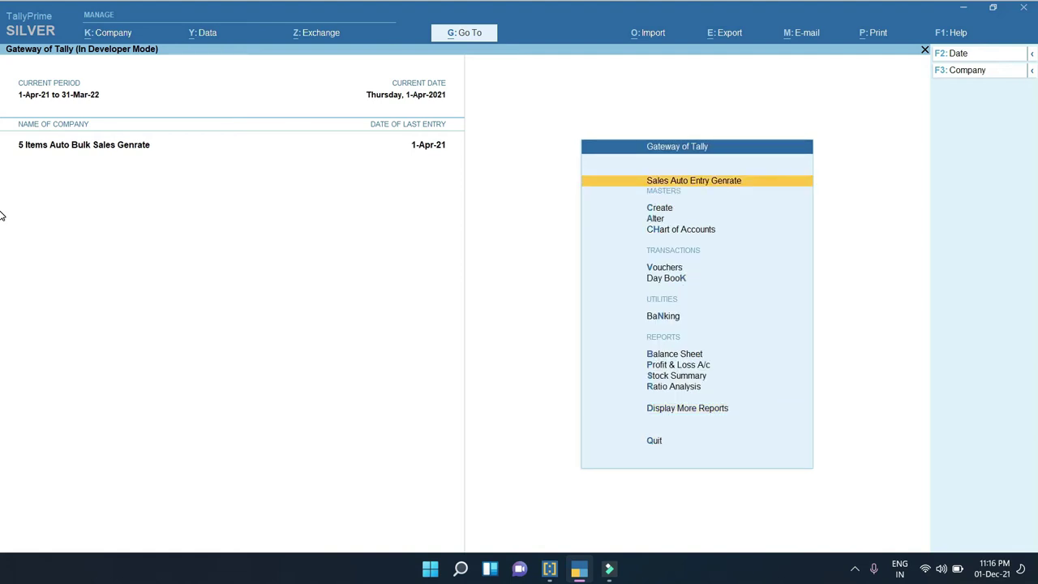
key(Return)
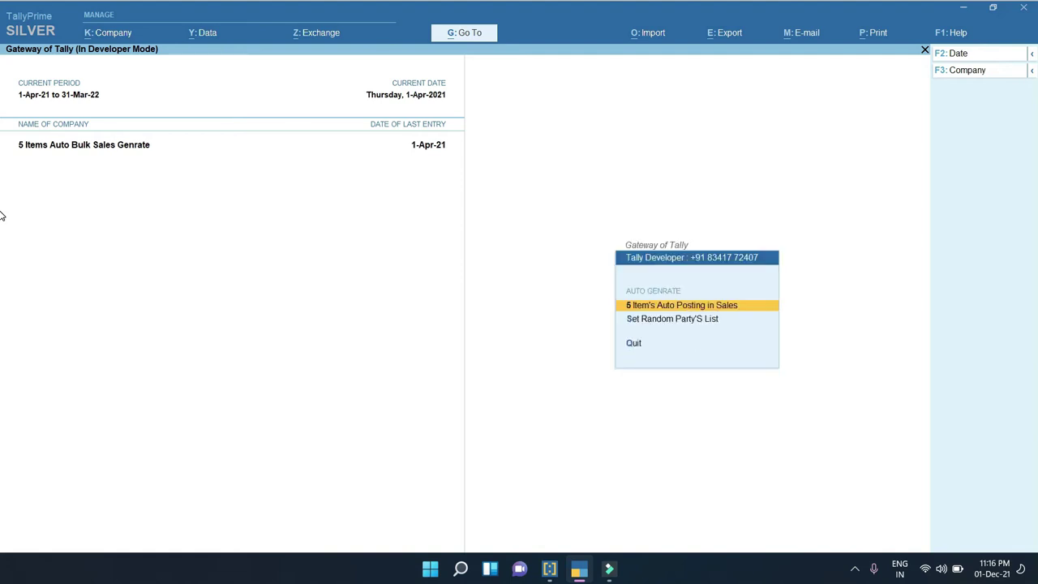
key(Down)
key(Up)
key(Return)
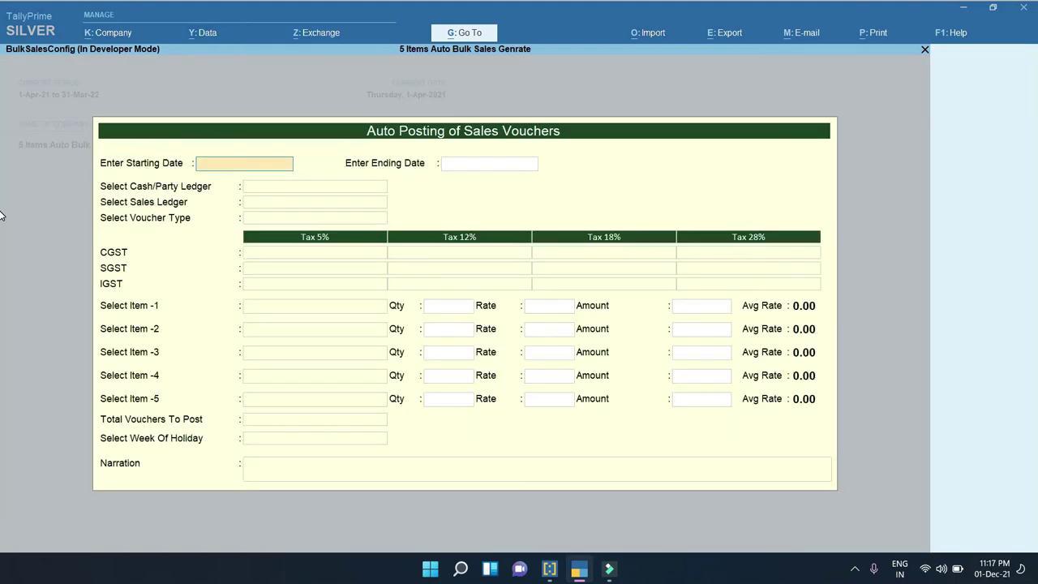
key(Escape)
key(y)
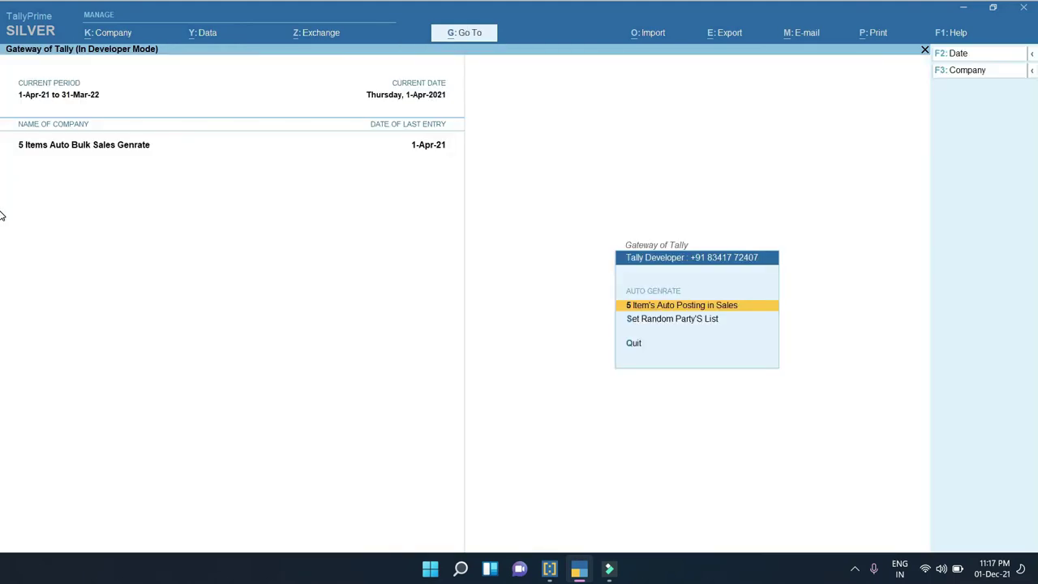
key(Return)
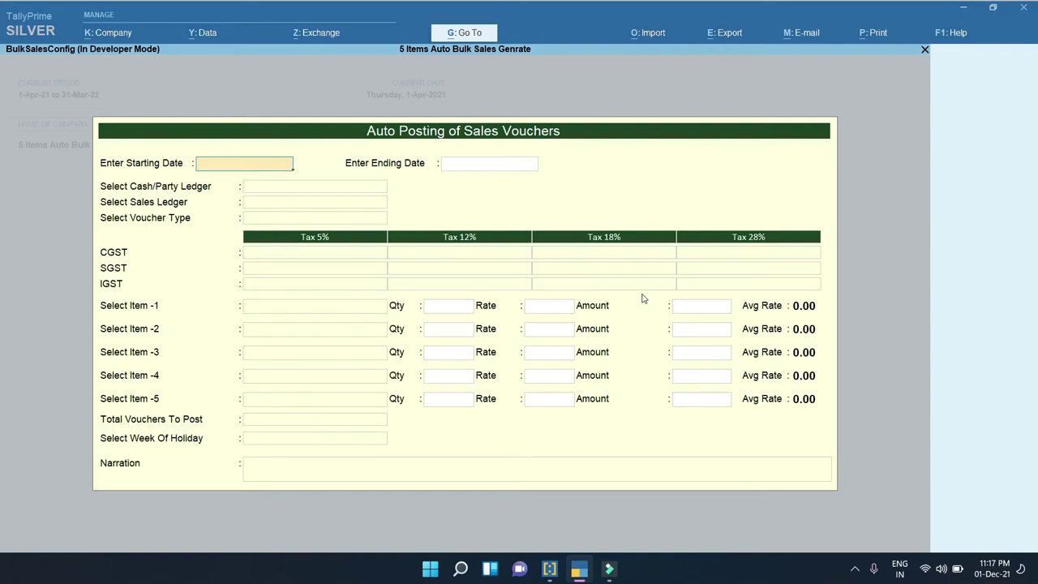
key(Escape)
key(Down)
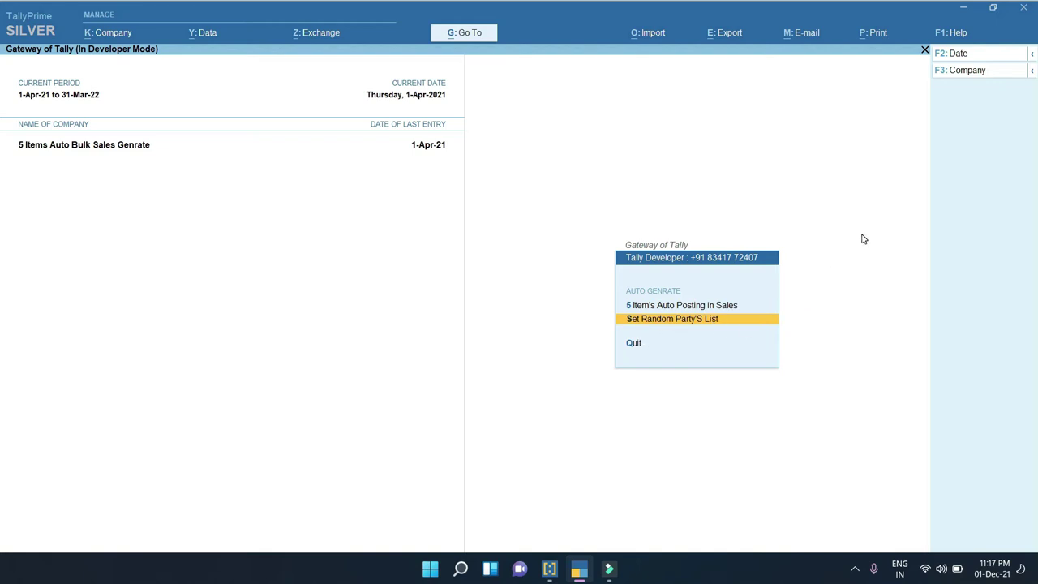
key(Up)
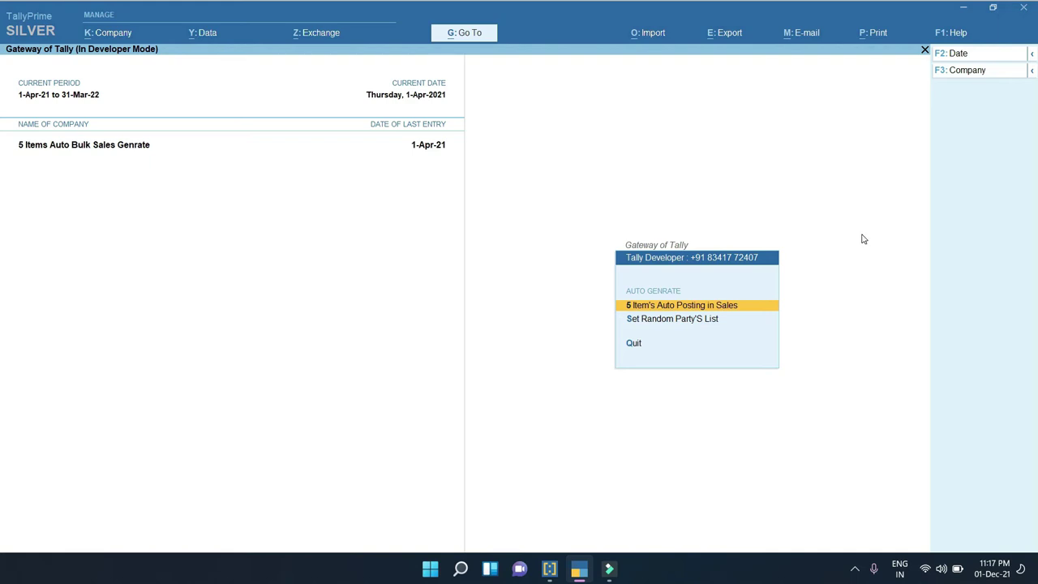
Open the 5 Item's Auto Posting in Sales form and set the period from 1-Apr-21 to 30-Apr-21.
key(Return)
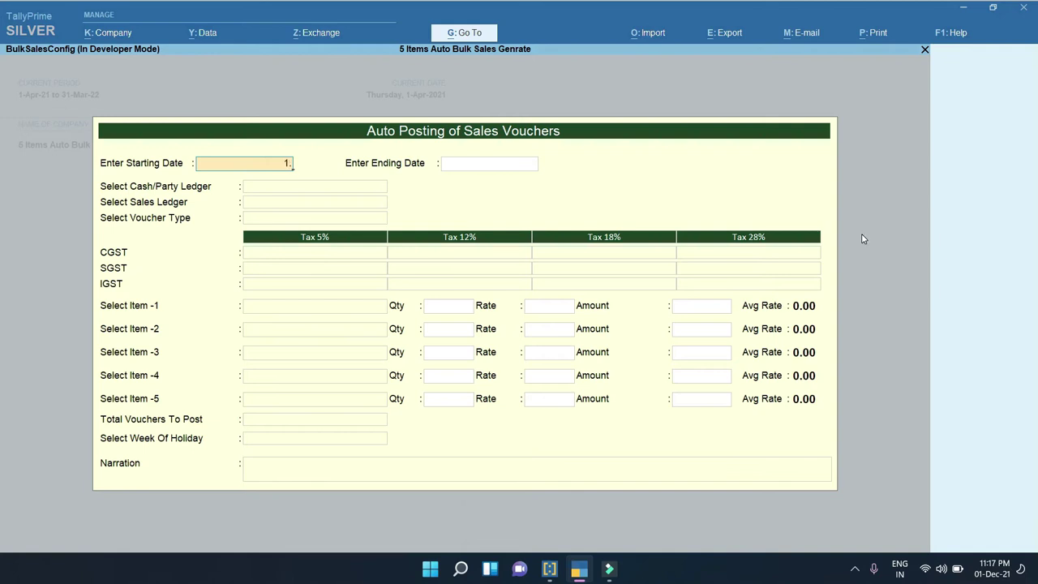
key(Return)
text(30.4)
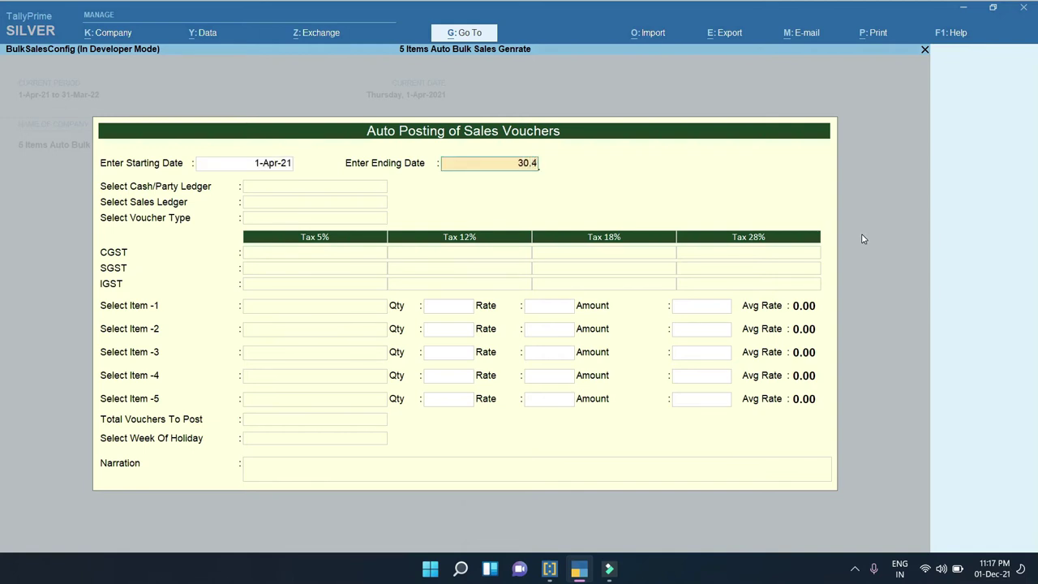
key(Return)
Set the cash/party ledger to Cash, the sales ledger to Sales A/c and the voucher type to GST Sales Voucher.
key(Down)
key(Up)
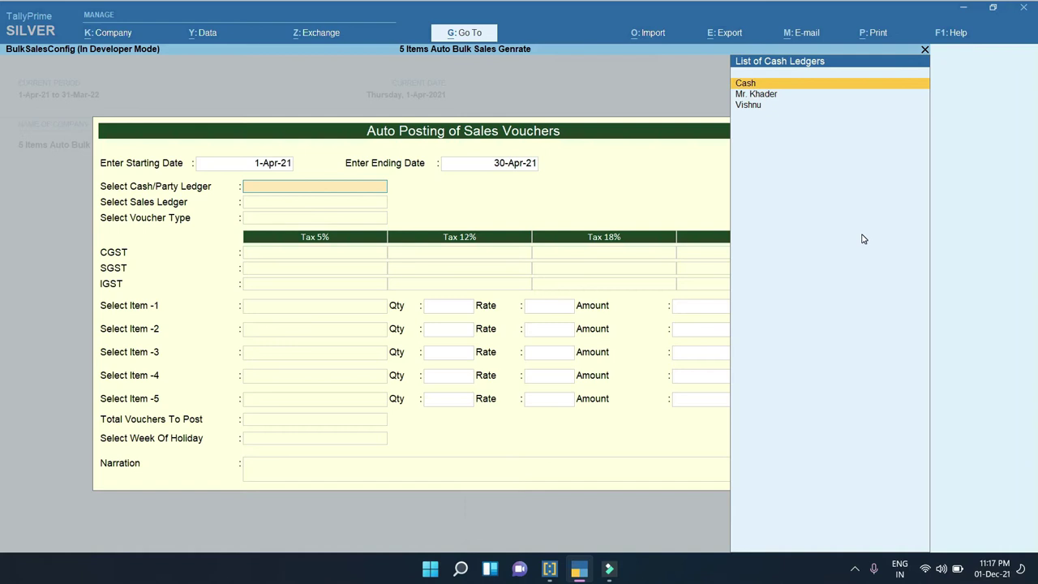
key(Return)
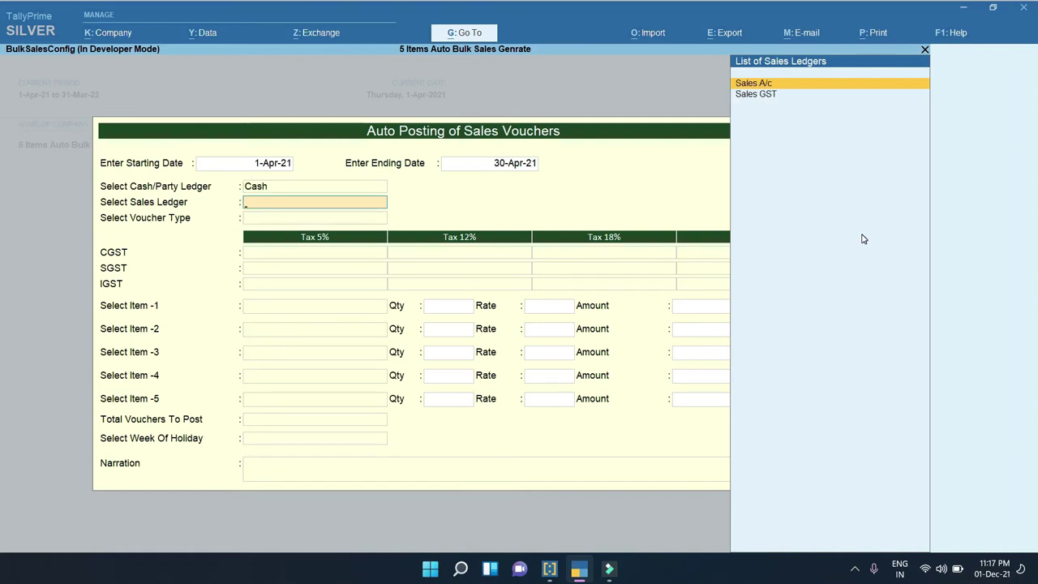
key(Return)
key(Down)
key(Down)
key(Up)
key(Up)
key(Down)
key(Down)
key(Down)
key(Up)
key(Up)
key(Down)
key(Up)
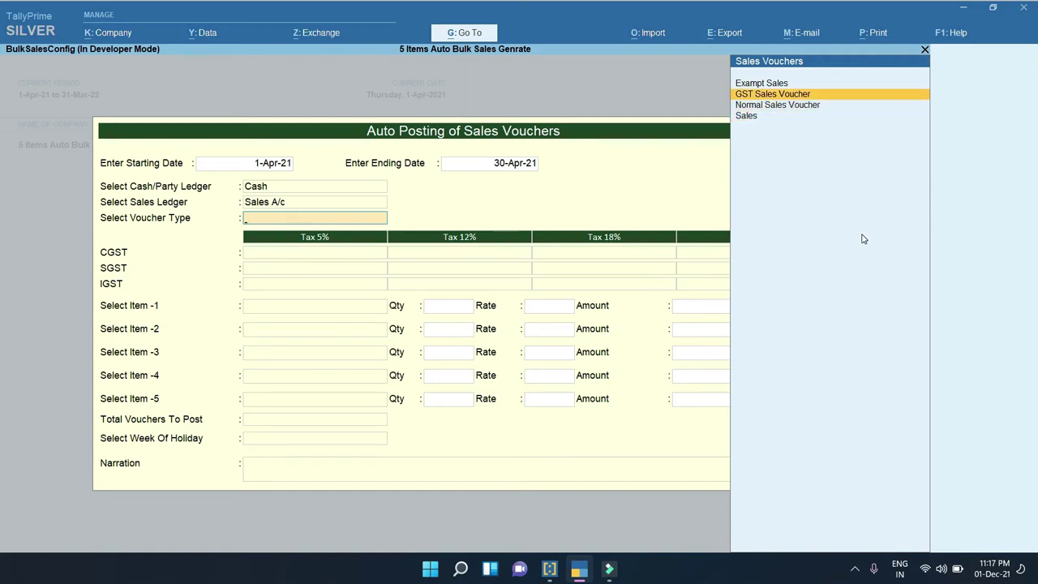
key(Return)
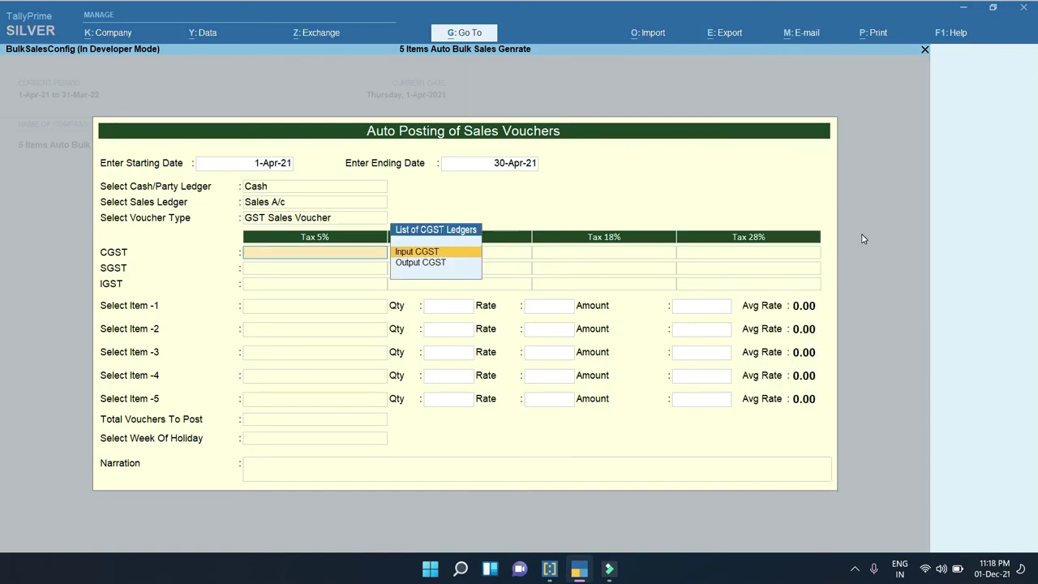
Assign Input CGST as the CGST ledger for the 5%, 12%, 18% and 28% tax rates.
key(Down)
key(Up)
key(Return)
key(Return)
key(BackSpace)
key(BackSpace)
key(Return)
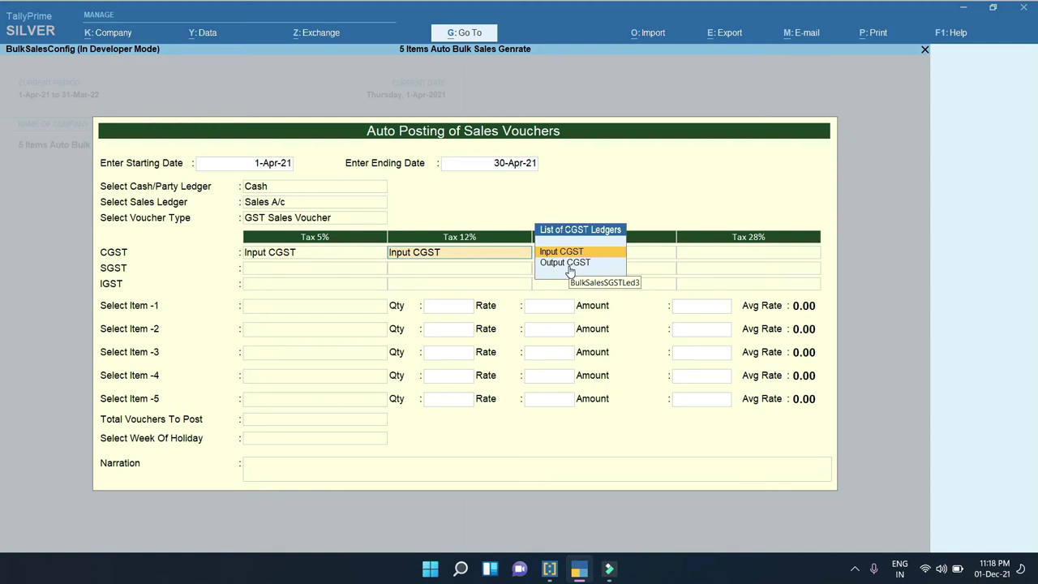
key(Return)
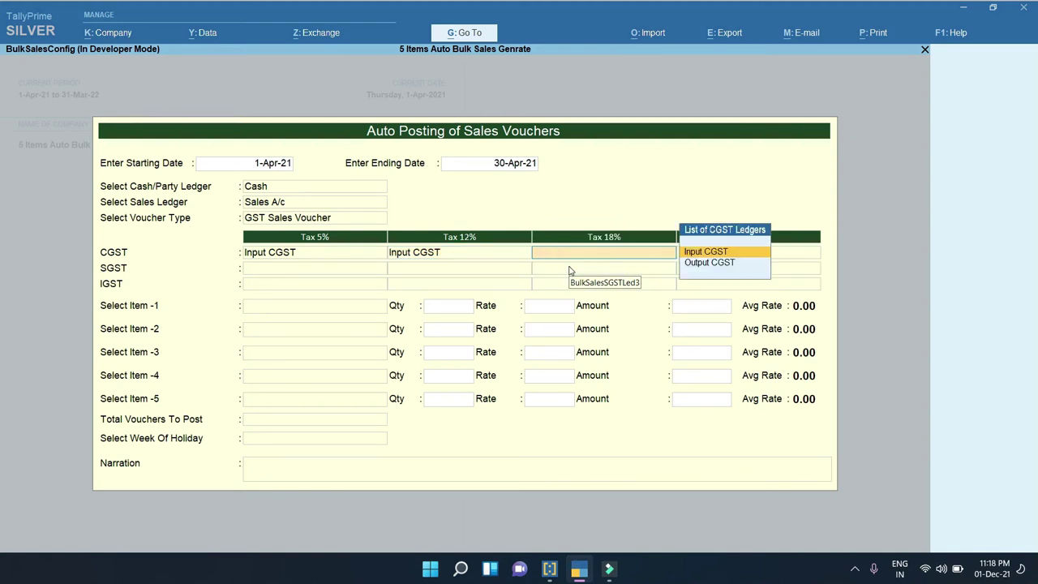
key(Return)
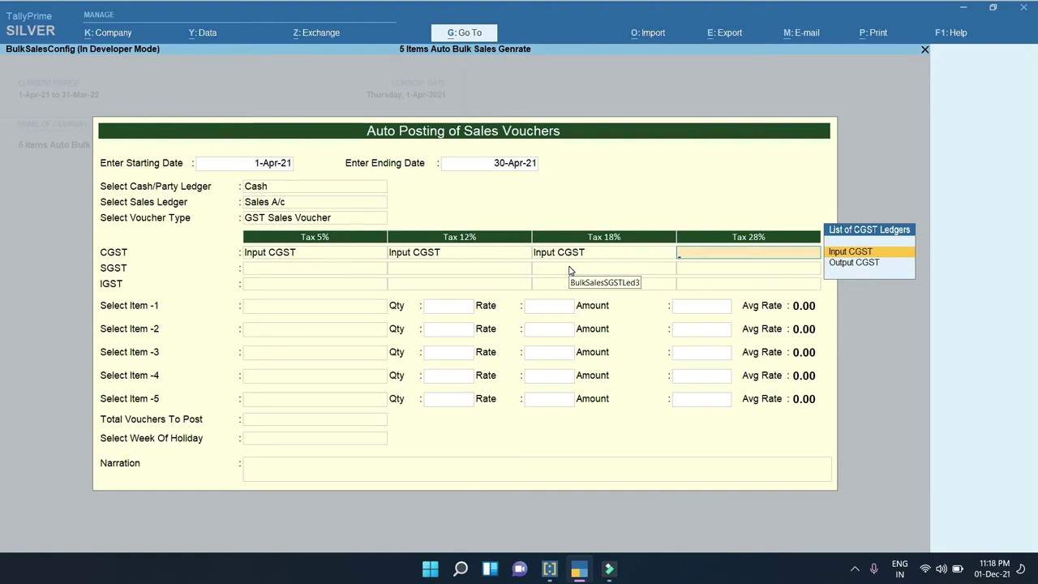
key(Return)
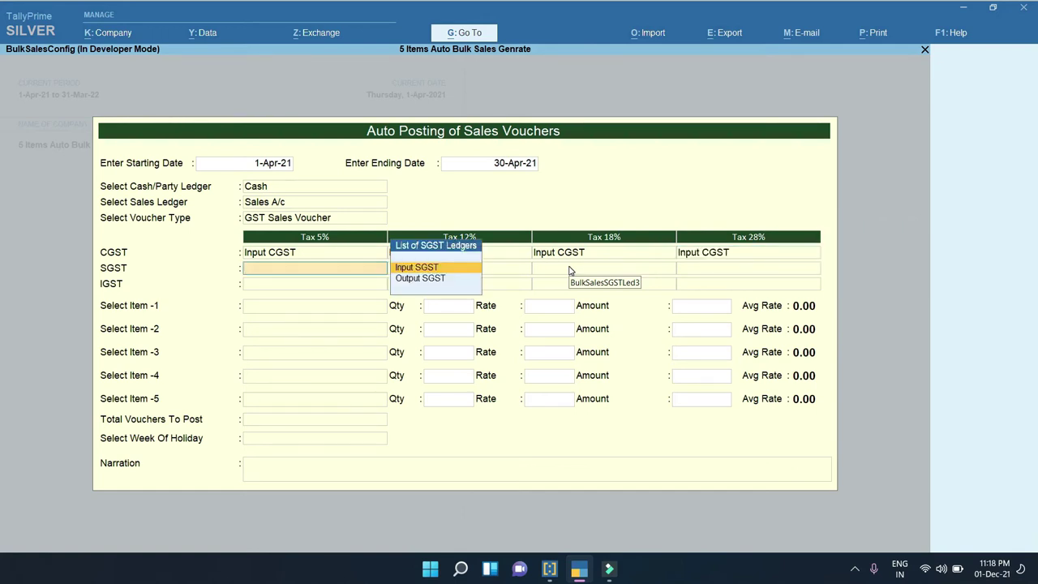
key(BackSpace)
key(BackSpace)
key(BackSpace)
key(BackSpace)
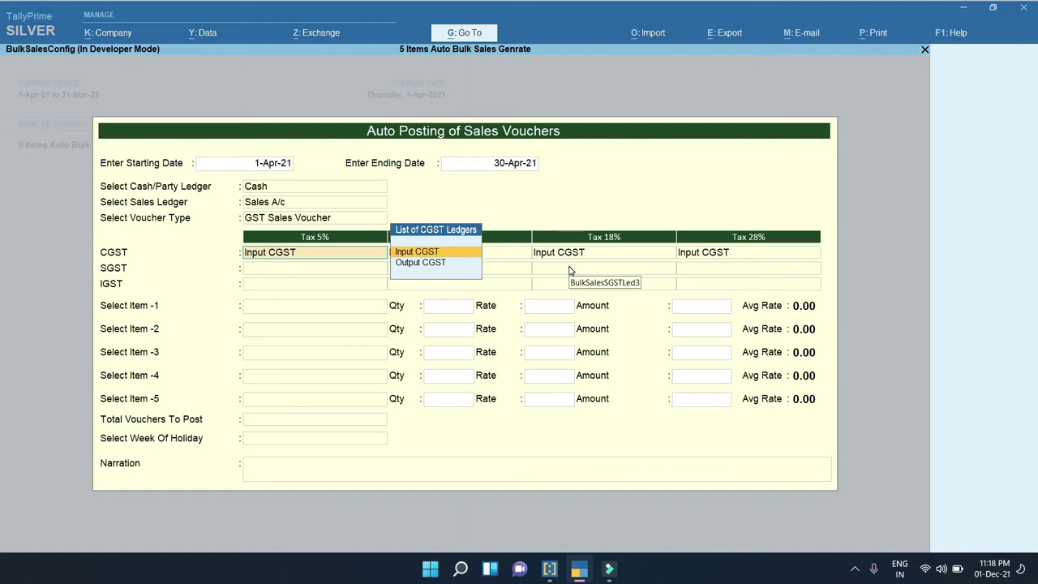
key(Return)
key(Return)
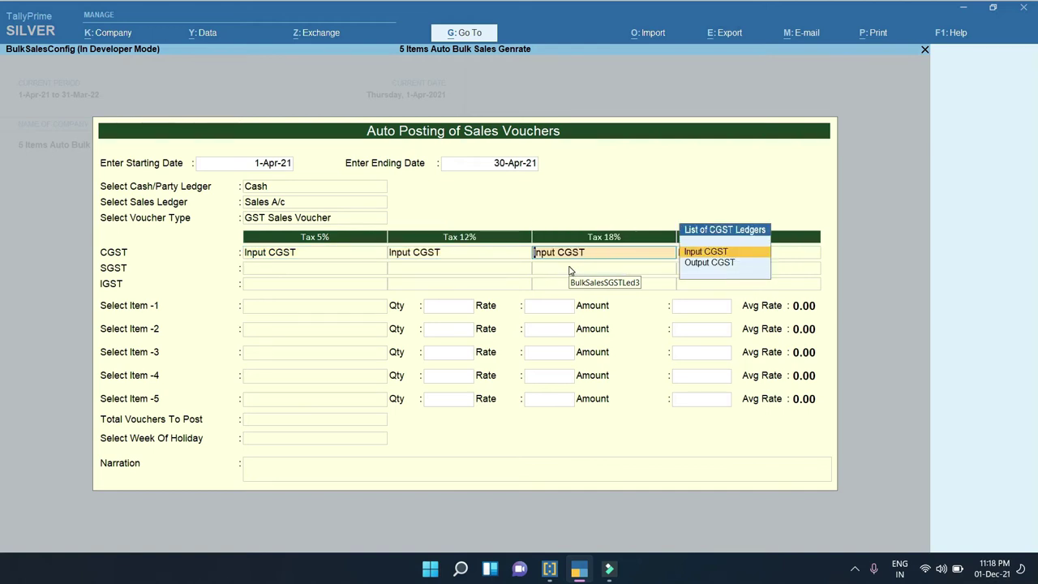
key(Return)
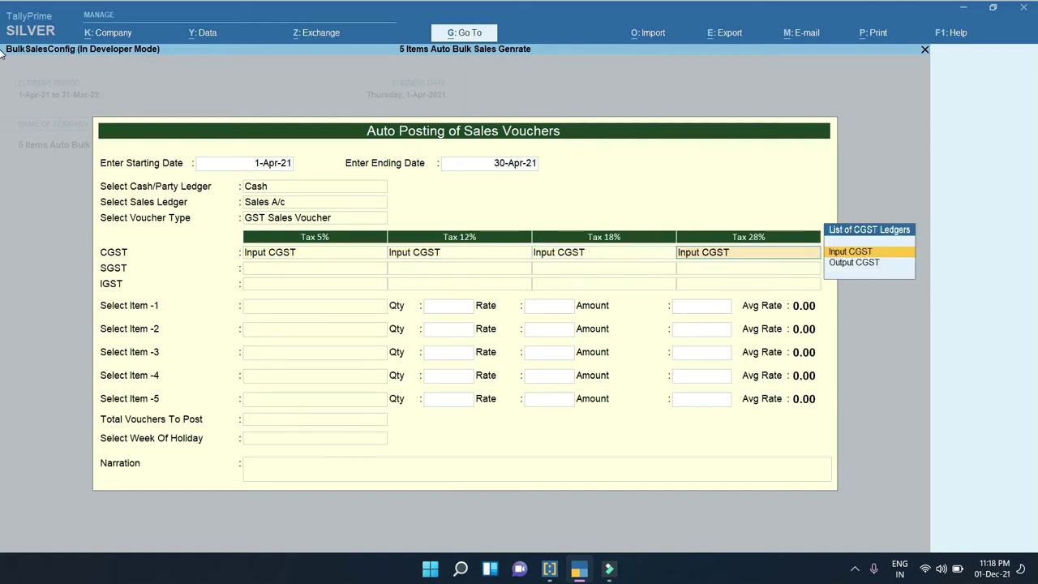
key(Return)
Assign Input SGST as the SGST ledger for the 5%, 12%, 18% and 28% tax rates.
key(Return)
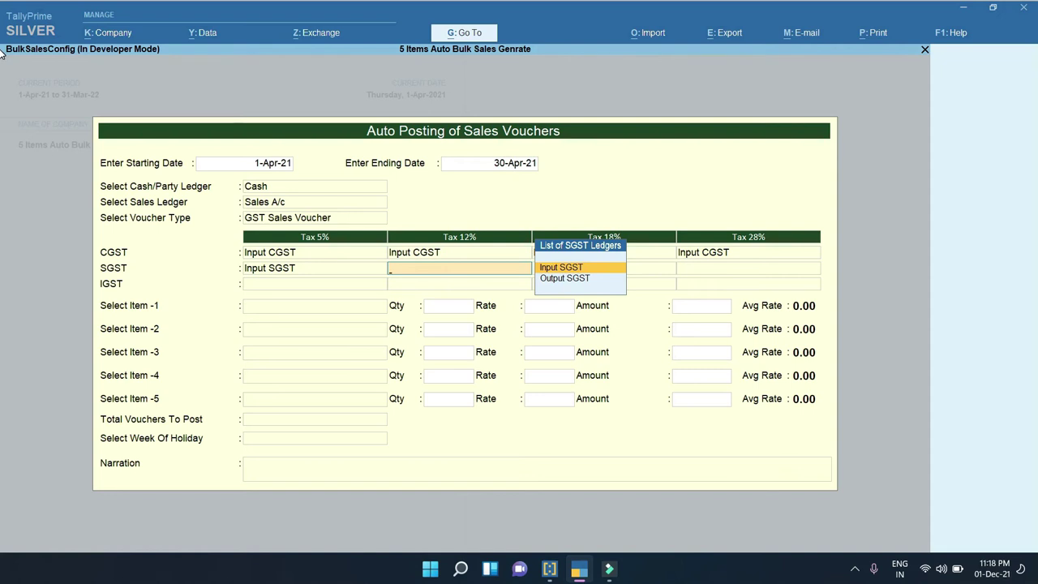
key(Return)
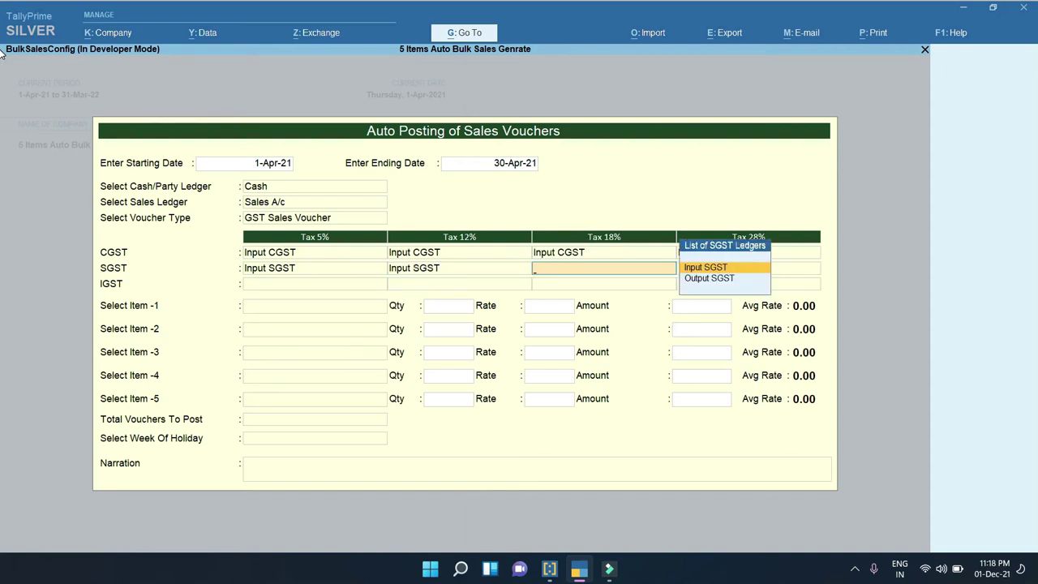
key(Return)
key(Return)
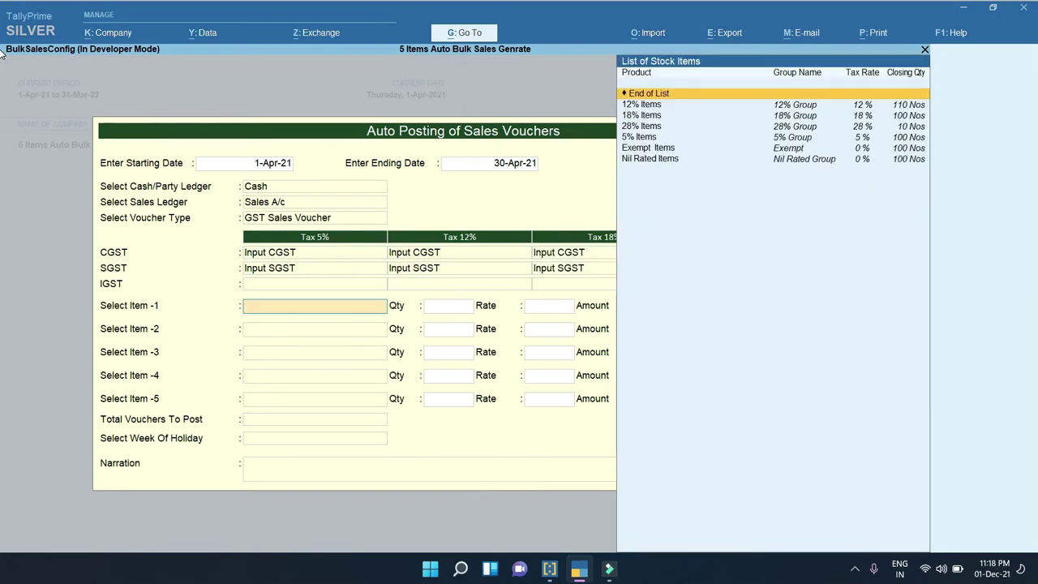
key(BackSpace)
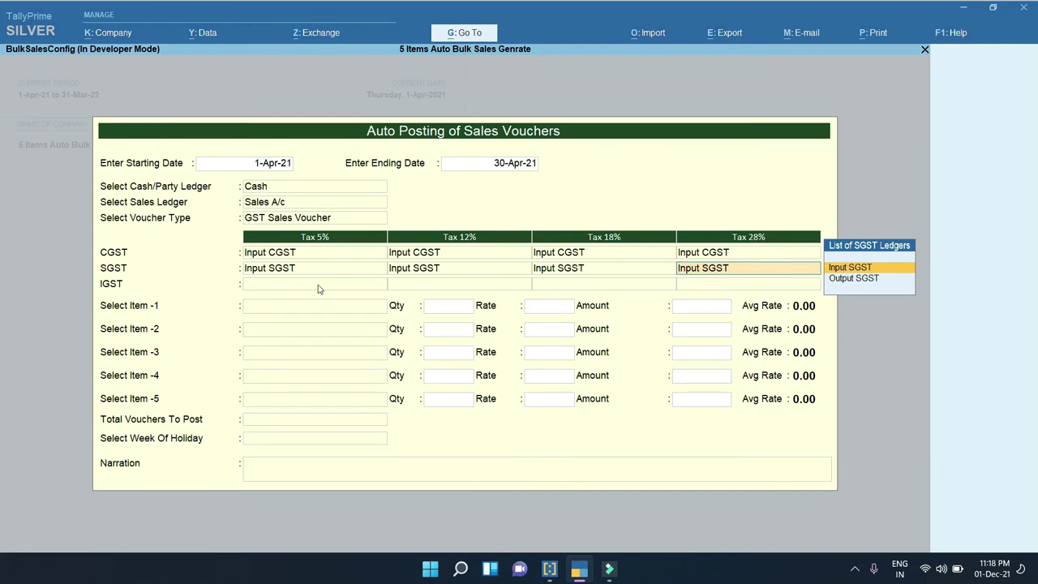
key(Return)
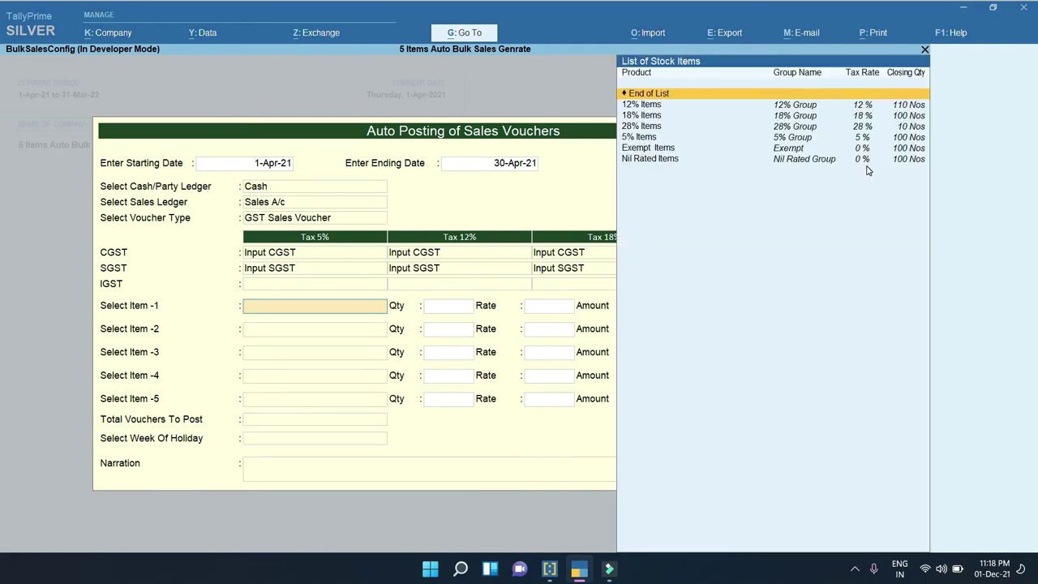
Set item 1 to 12% Items with quantity 1,000, rate 100.00 and amount 1,00,000.00.
key(Down)
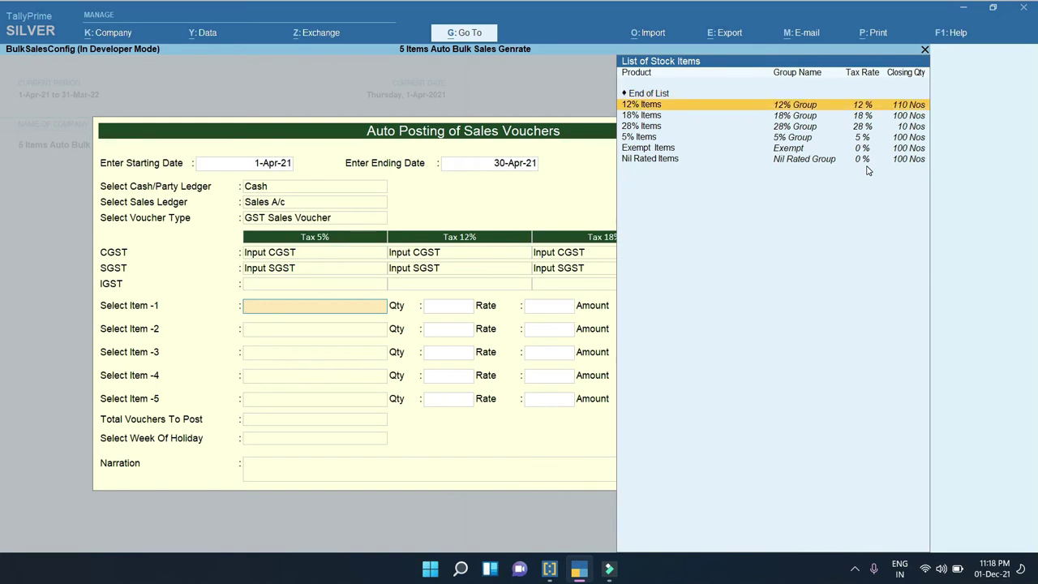
key(Return)
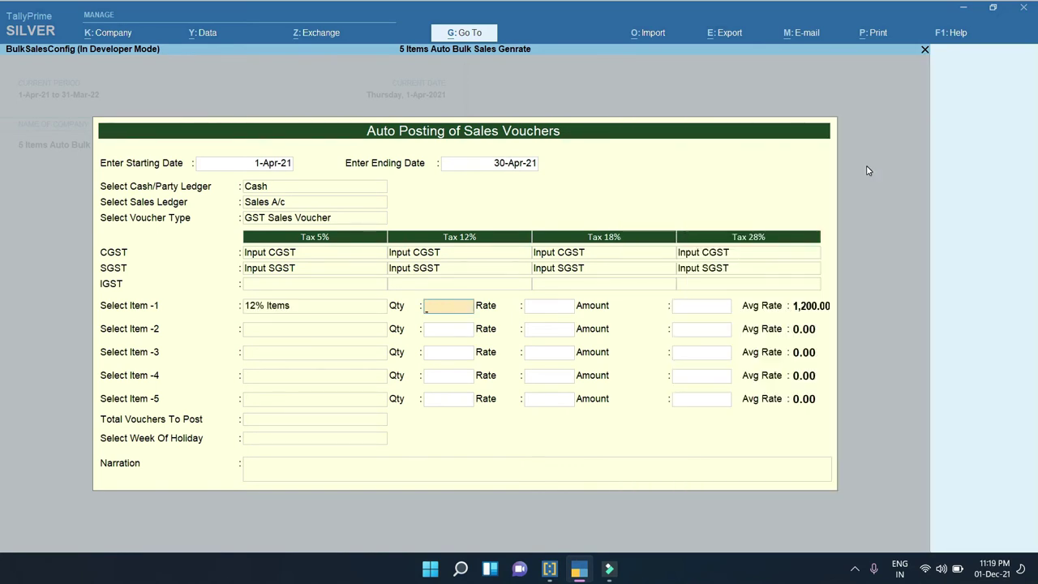
text(1,000)
key(Return)
text(100000)
key(Return)
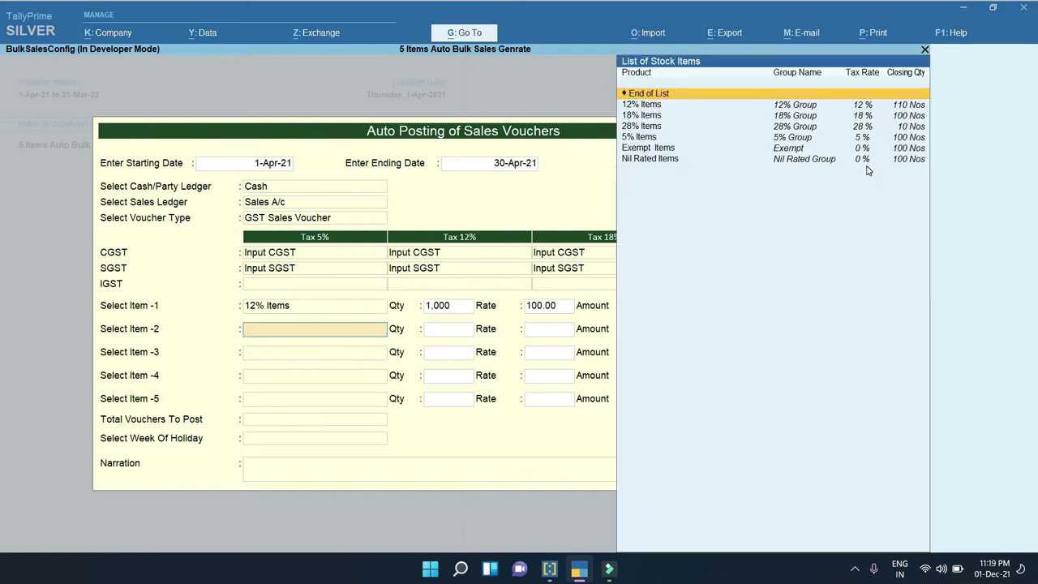
key(BackSpace)
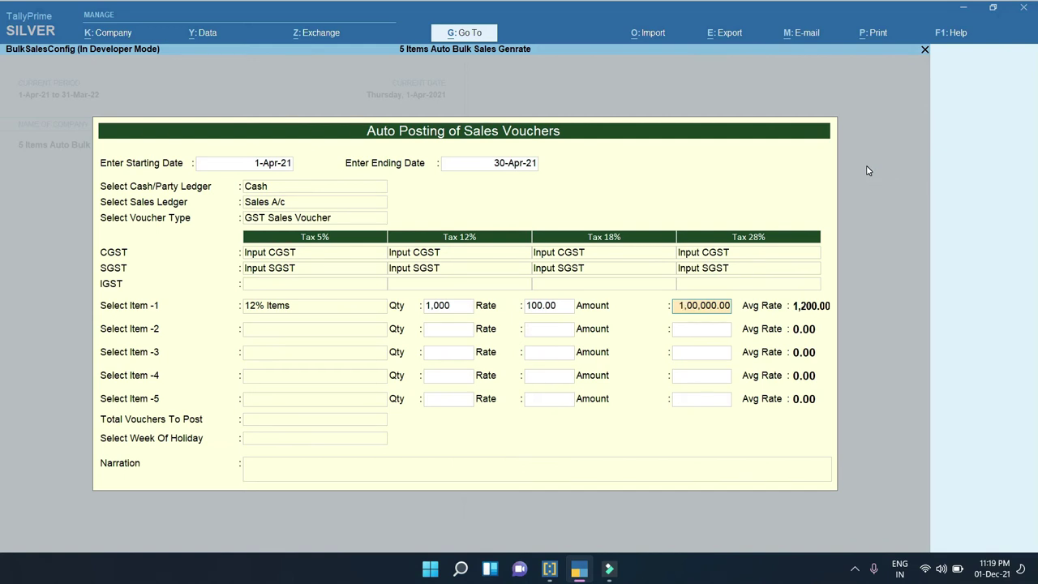
key(Return)
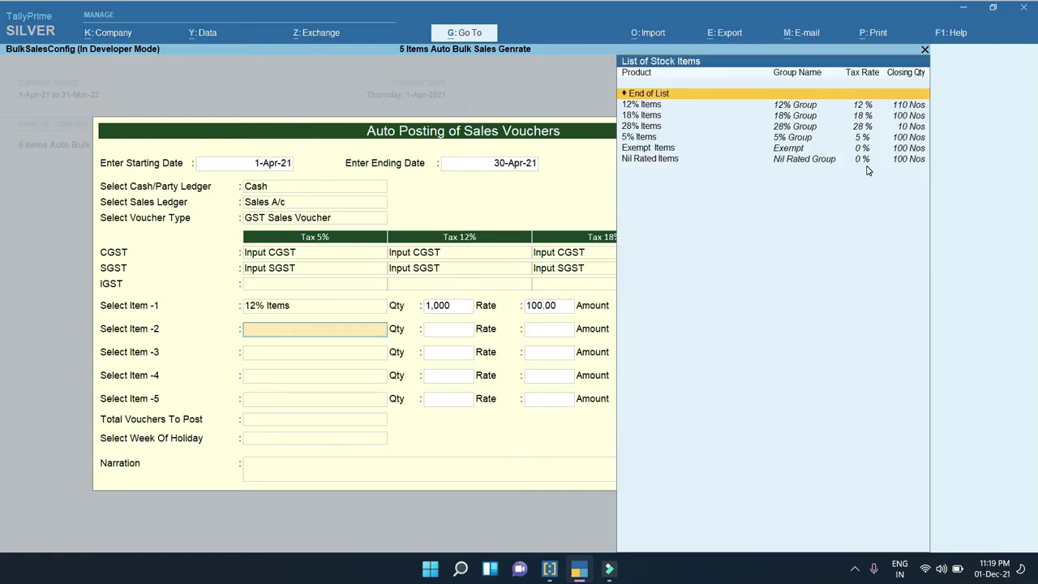
Leave items 2 to 5 unused by setting each to End of List.
key(Return)
key(Return)
key(Return)
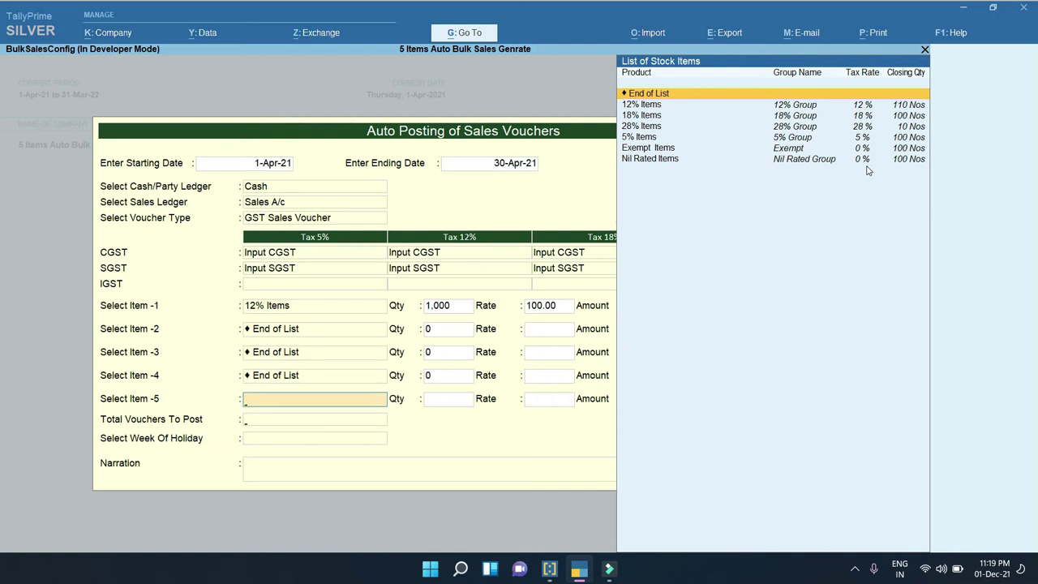
key(Return)
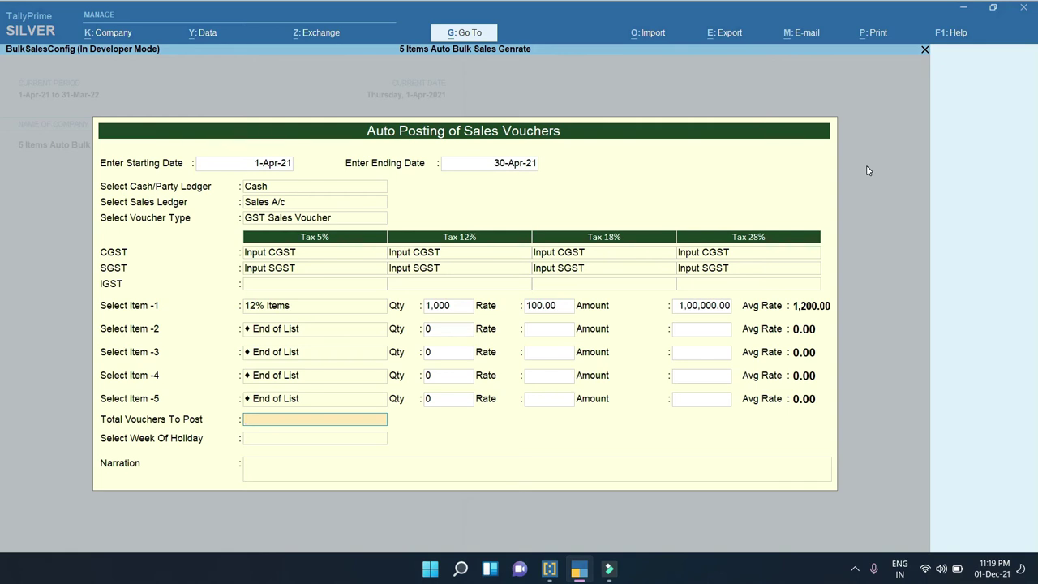
Set the total vouchers to post to 75 and the weekly holiday to Sunday.
text(75)
key(Return)
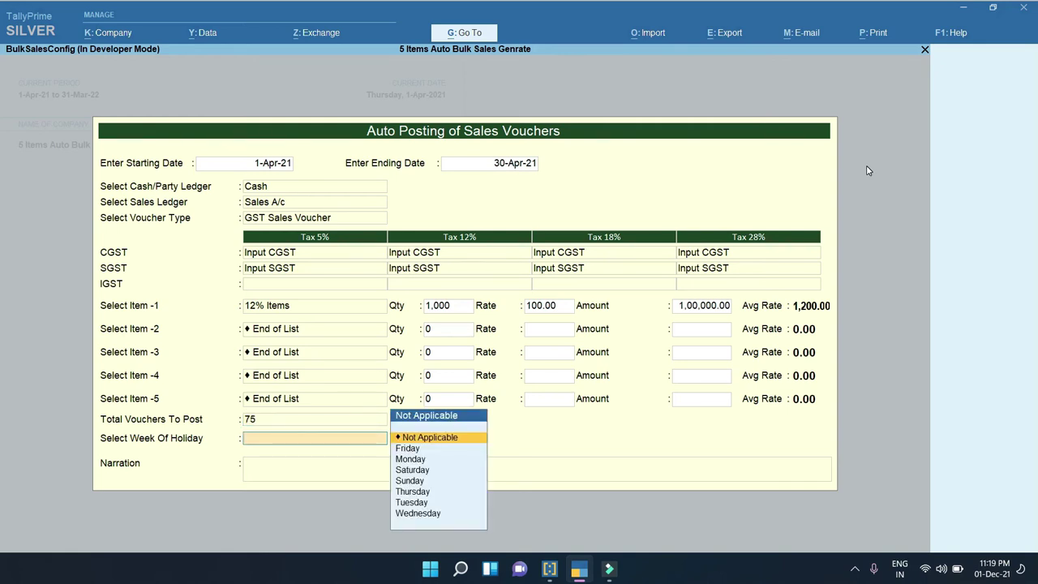
text(i)
key(BackSpace)
text(s)
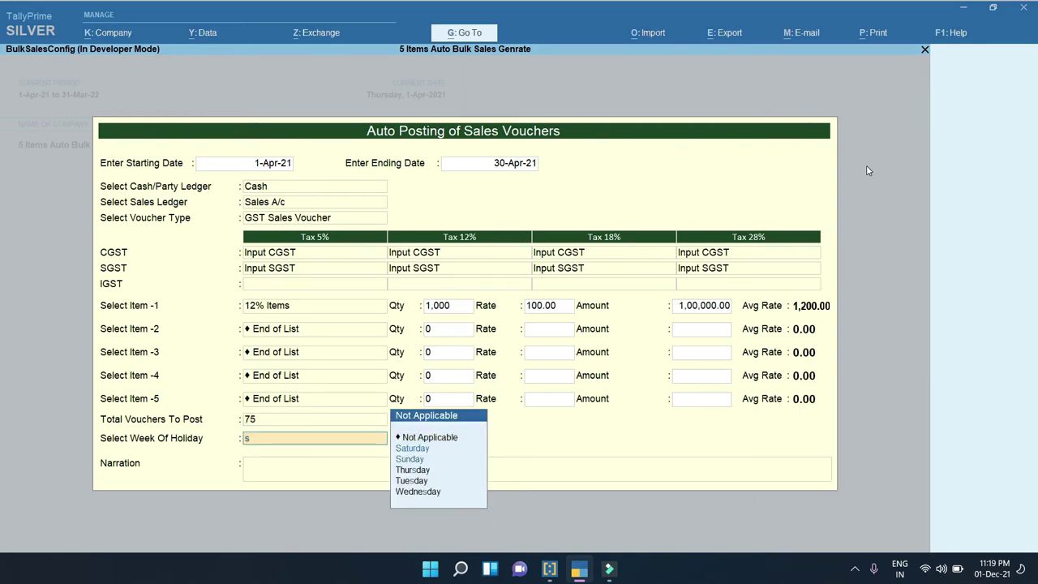
text(i)
key(BackSpace)
text(sun)
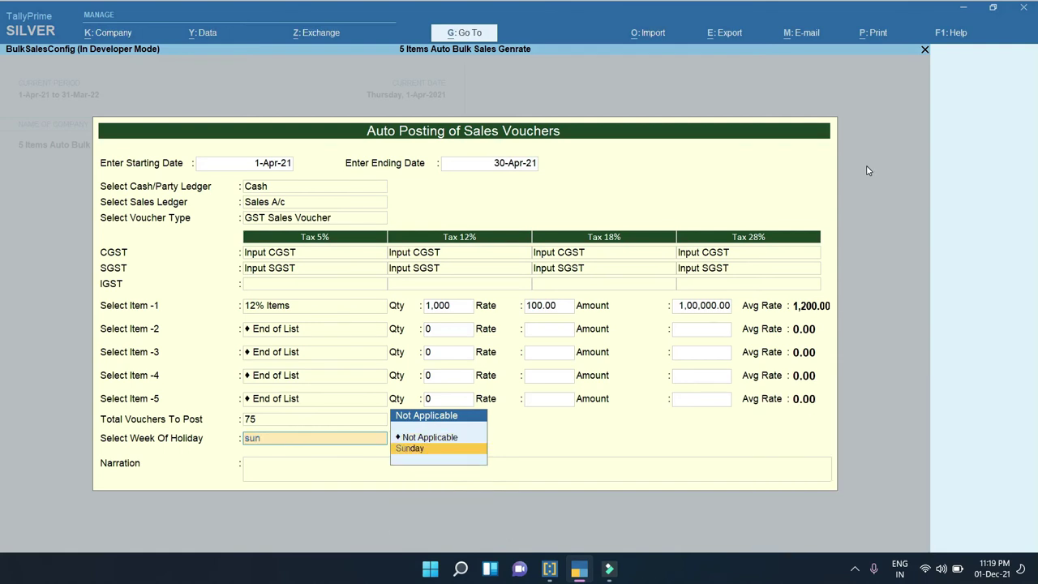
key(Return)
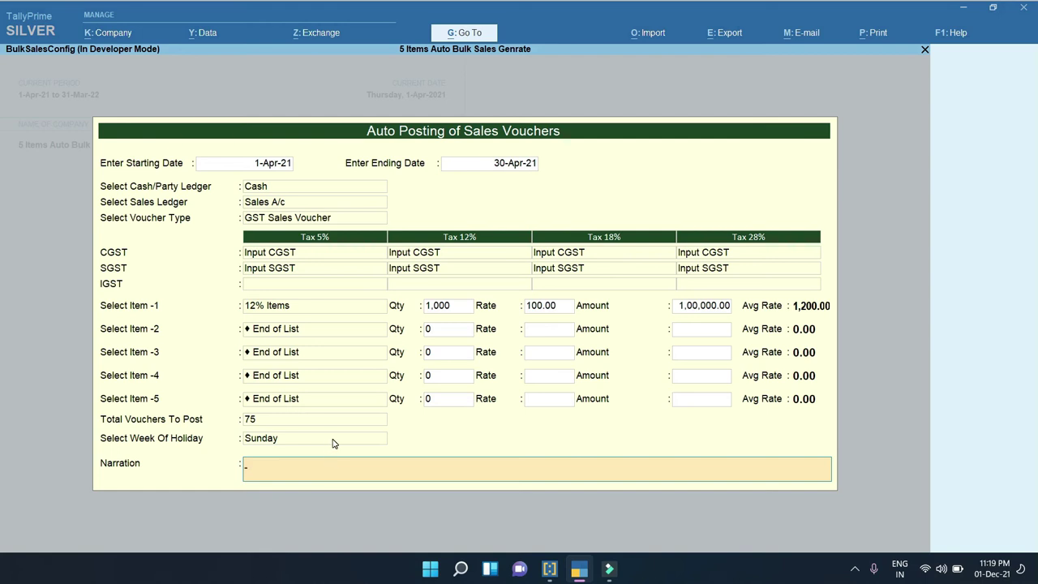
Enter the narration "Bein cash sales so entdffdf" and accept the form to generate the vouchers.
text(Bein cash sales so entiar)
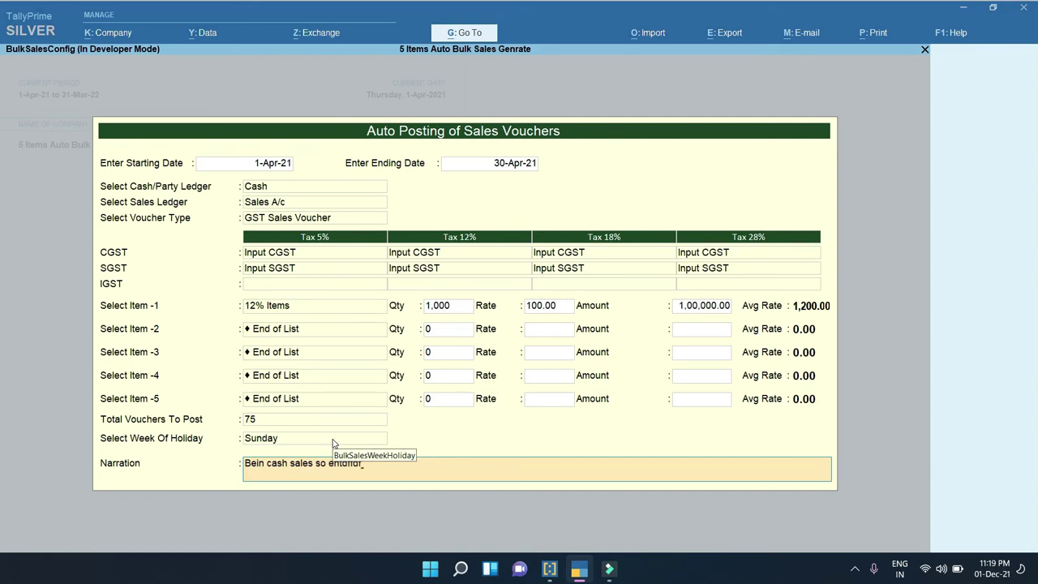
key(Return)
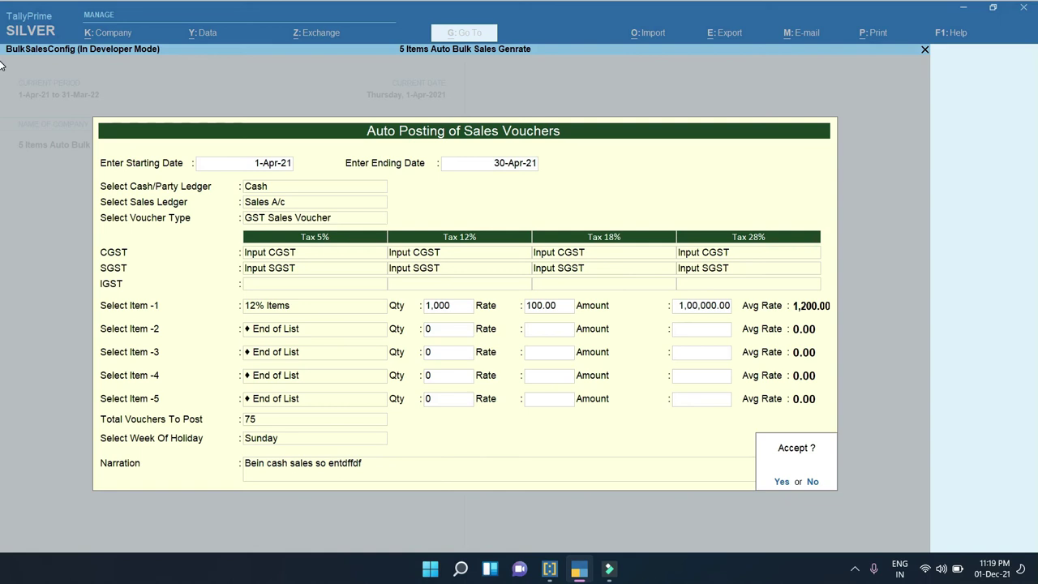
key(Return)
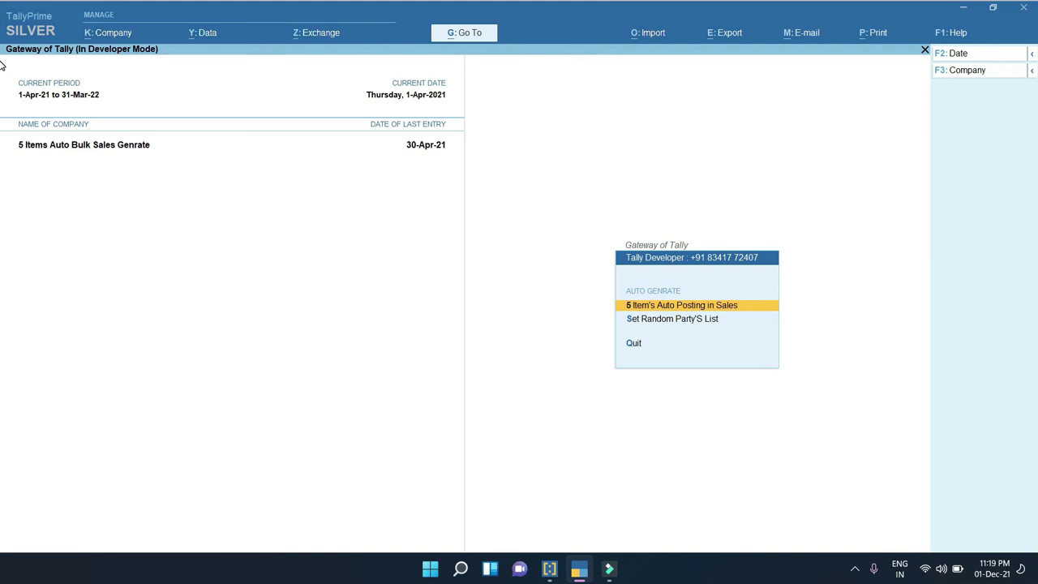
Leave the auto posting options and bring up the additional reports from the Gateway of Tally.
key(Escape)
key(Up)
key(Up)
key(Up)
key(Up)
key(Up)
key(Up)
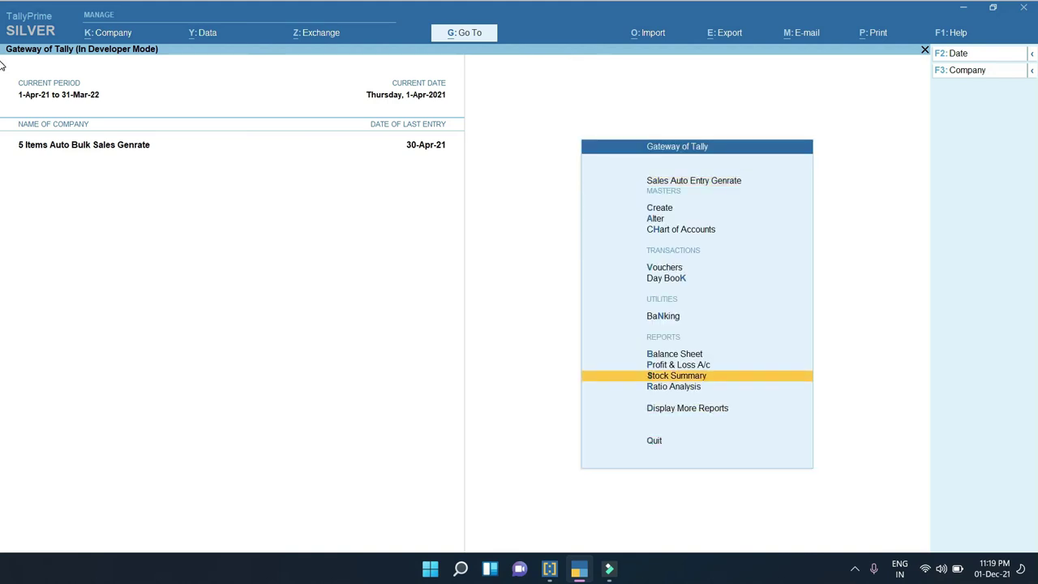
key(Down)
key(Down)
key(Down)
key(Down)
key(Return)
Open the Sales Register from the account books.
key(Down)
key(Down)
key(Down)
key(Down)
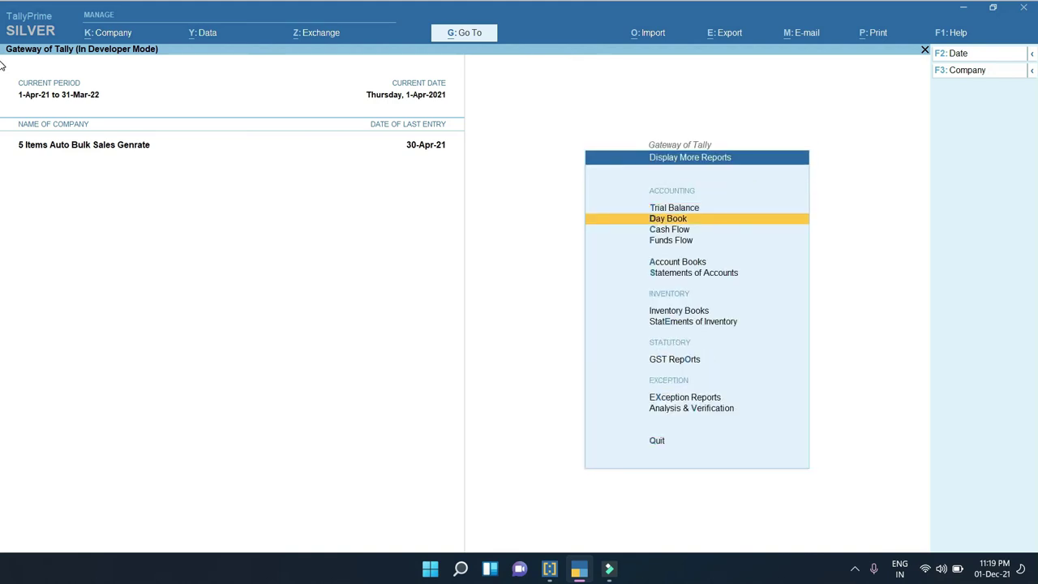
key(Return)
key(Down)
key(Down)
key(Down)
key(Down)
key(Down)
key(Down)
key(Down)
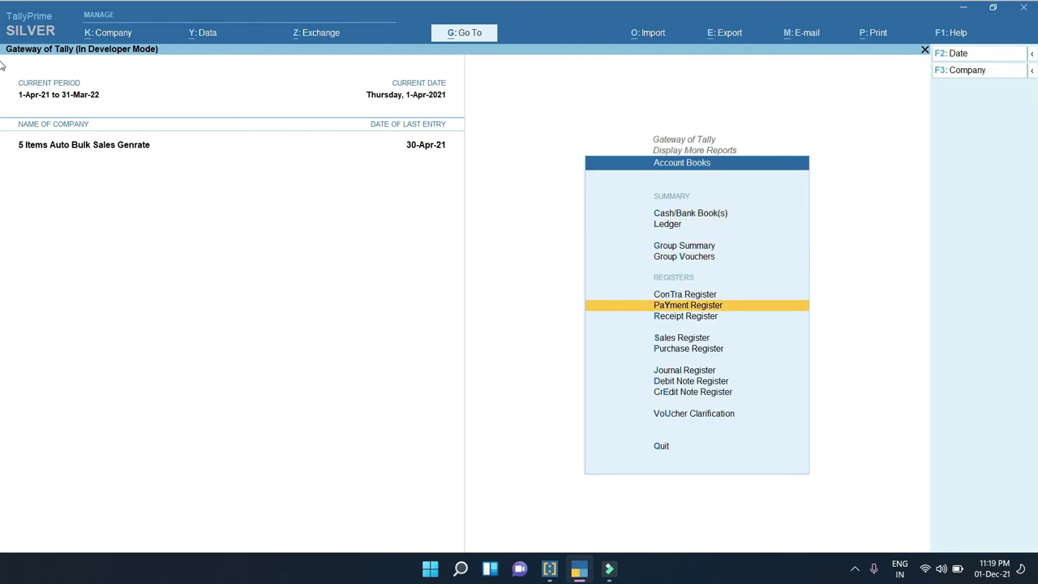
key(Return)
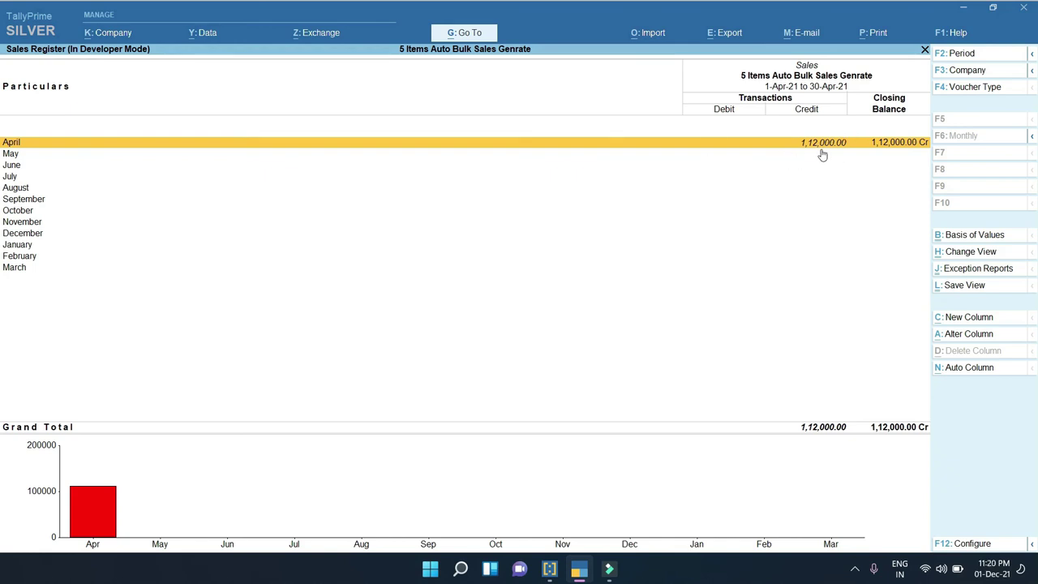
Open April's sales vouchers and look through the list to the last entry, checking dates, voucher numbers and amounts.
click(908, 151)
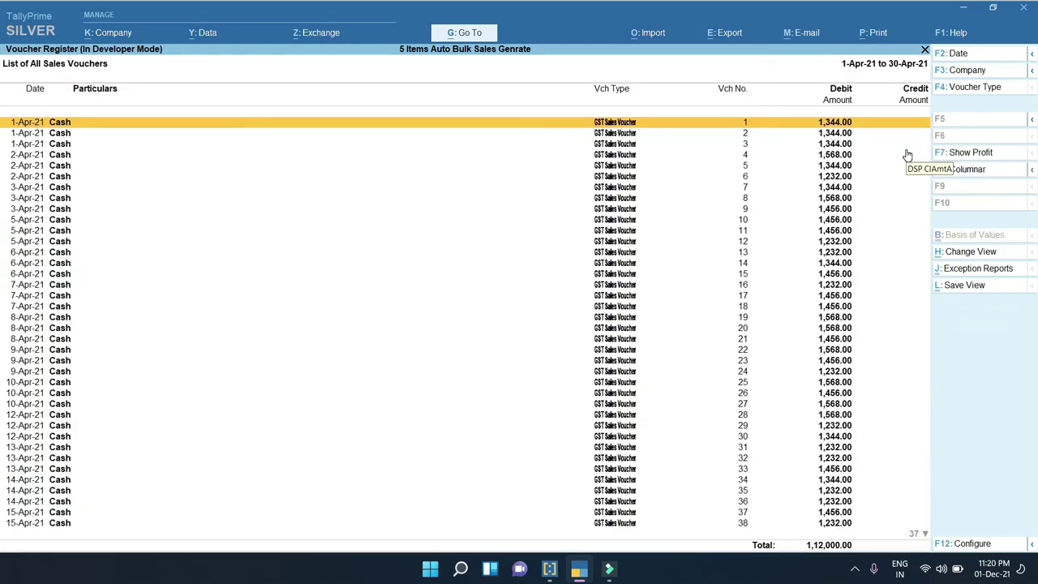
key(Down)
key(Down)
key(Down)
key(Down)
key(Down)
key(Down)
key(Down)
key(Down)
key(Down)
key(Down)
key(Down)
key(Down)
key(Down)
key(Down)
key(Down)
key(Down)
key(Down)
key(Down)
key(Down)
key(Down)
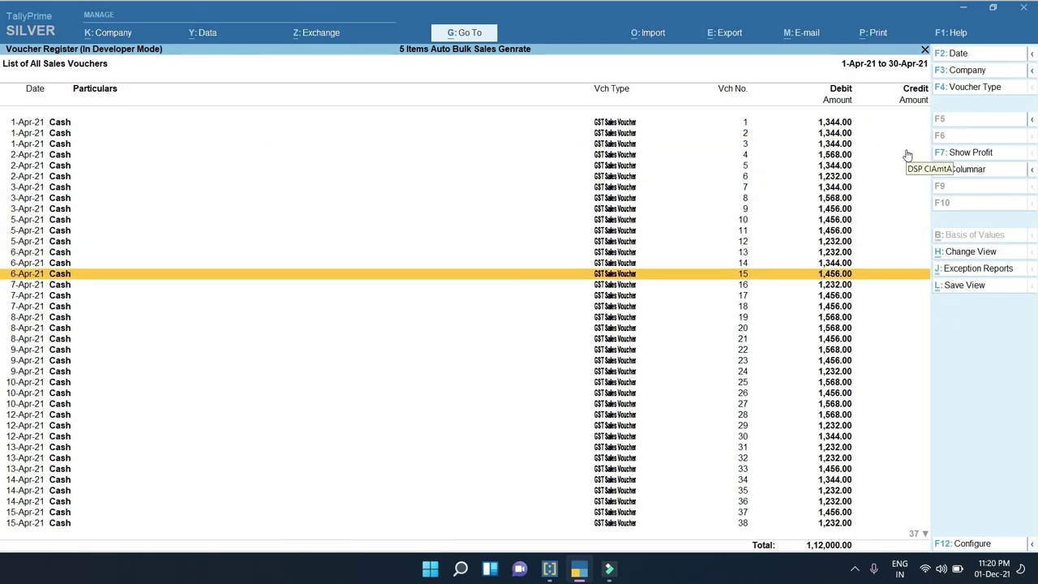
key(Down)
key(Down)
key(Down)
key(Down)
key(Down)
key(Down)
key(Down)
key(Down)
key(Down)
key(Down)
key(Down)
key(Down)
key(Down)
key(Down)
key(Down)
key(Down)
key(Down)
key(Down)
key(Down)
key(Down)
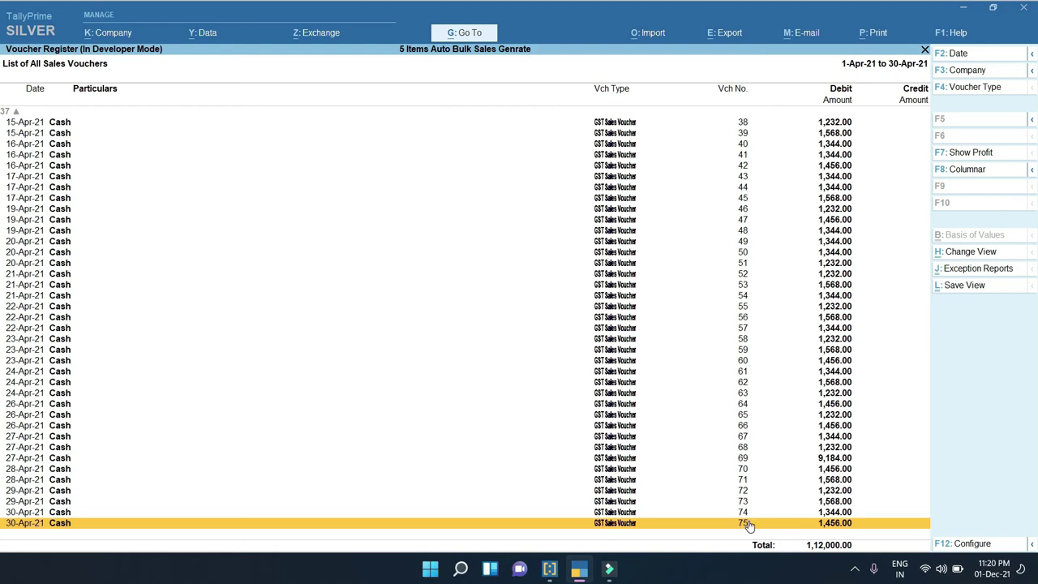
key(Up)
key(Up)
key(Up)
key(Up)
key(Up)
key(Up)
key(Up)
key(Up)
key(Up)
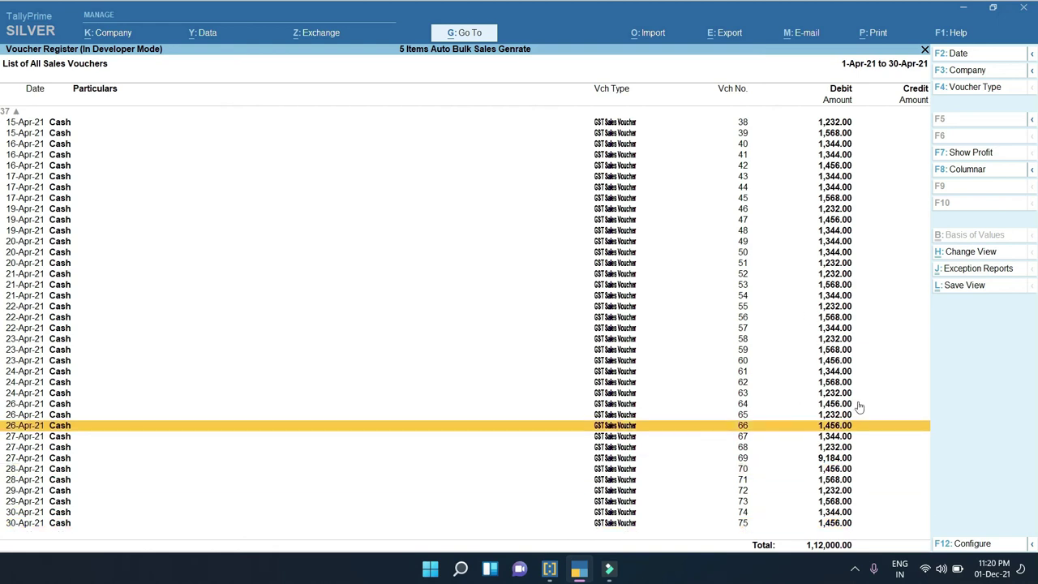
Compare the debit amounts of vouchers 62 down to 58 in the register.
click(833, 382)
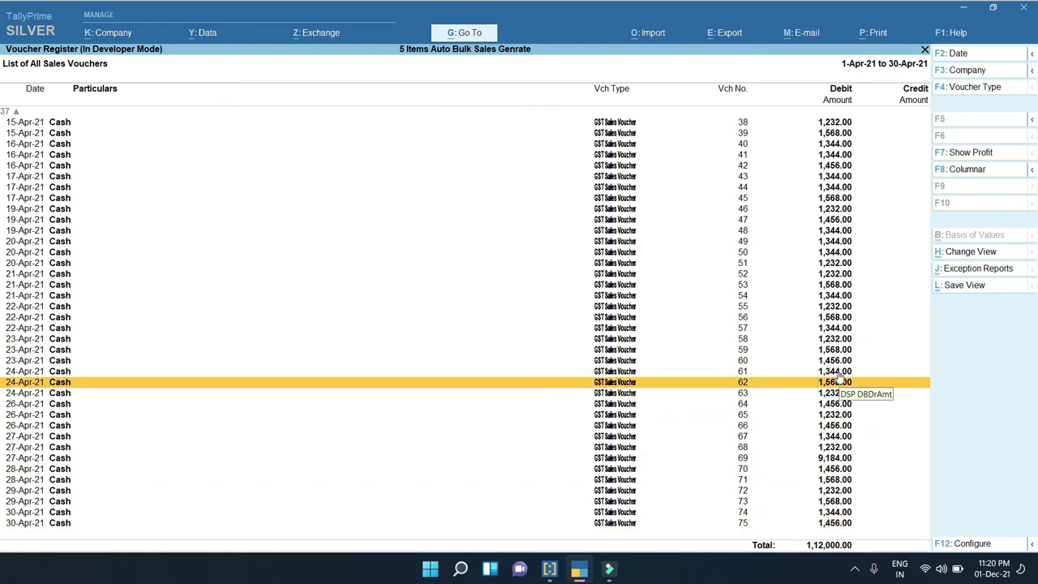
click(839, 370)
click(838, 360)
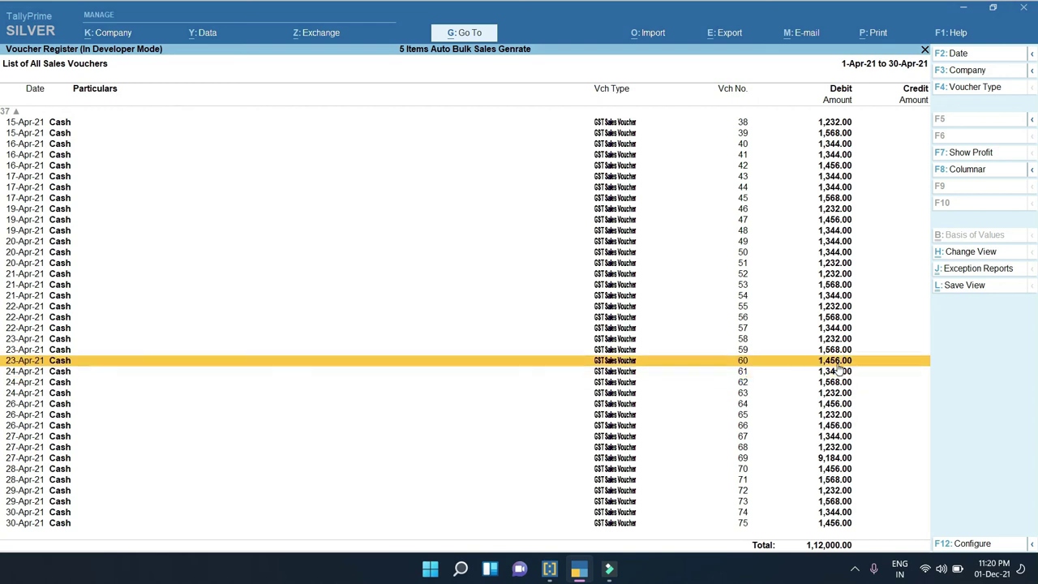
click(837, 349)
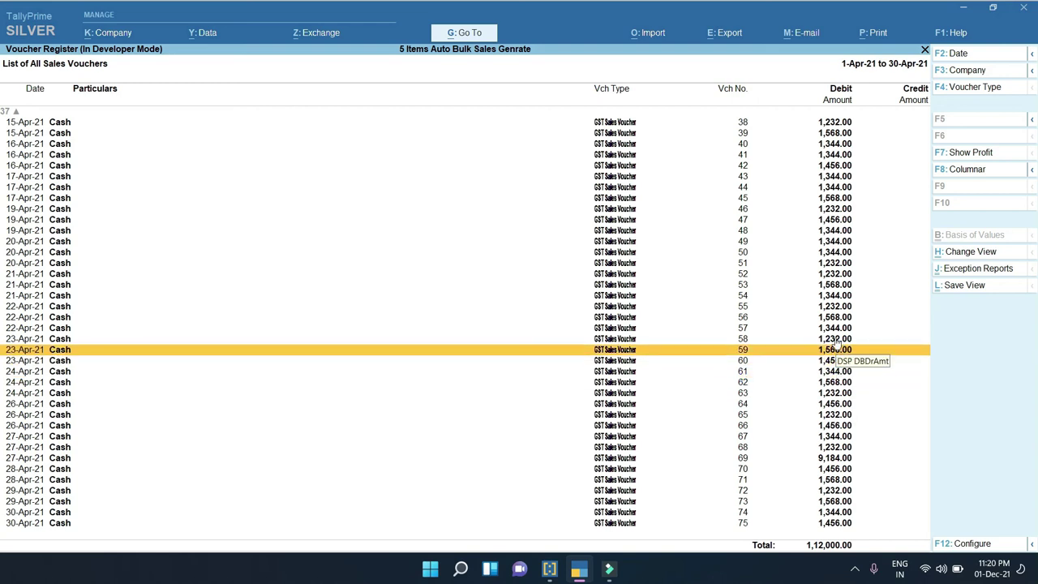
click(837, 340)
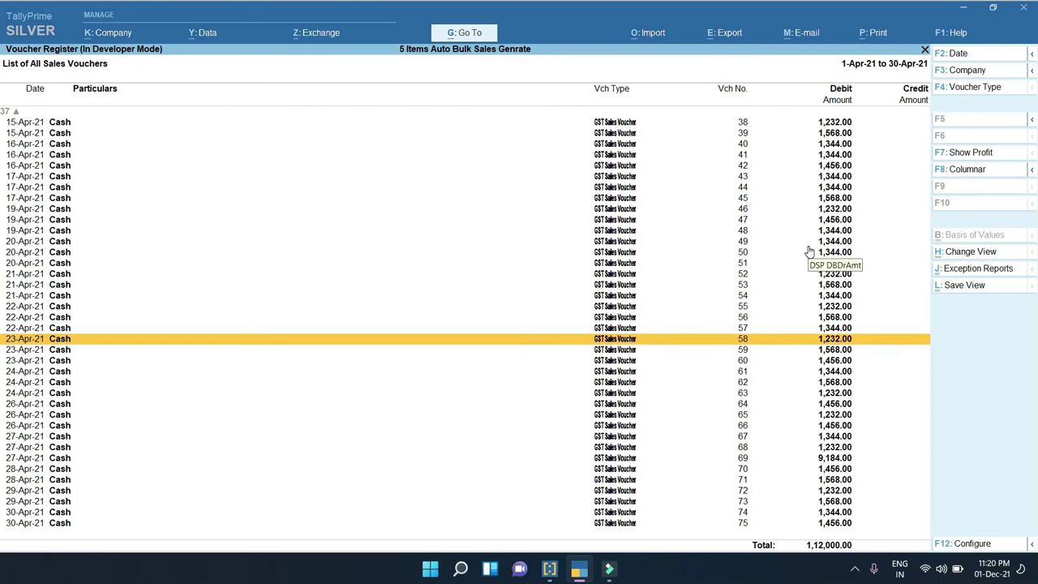
Open voucher 58 and examine its item quantity, rate, SGST amount and narration.
key(Return)
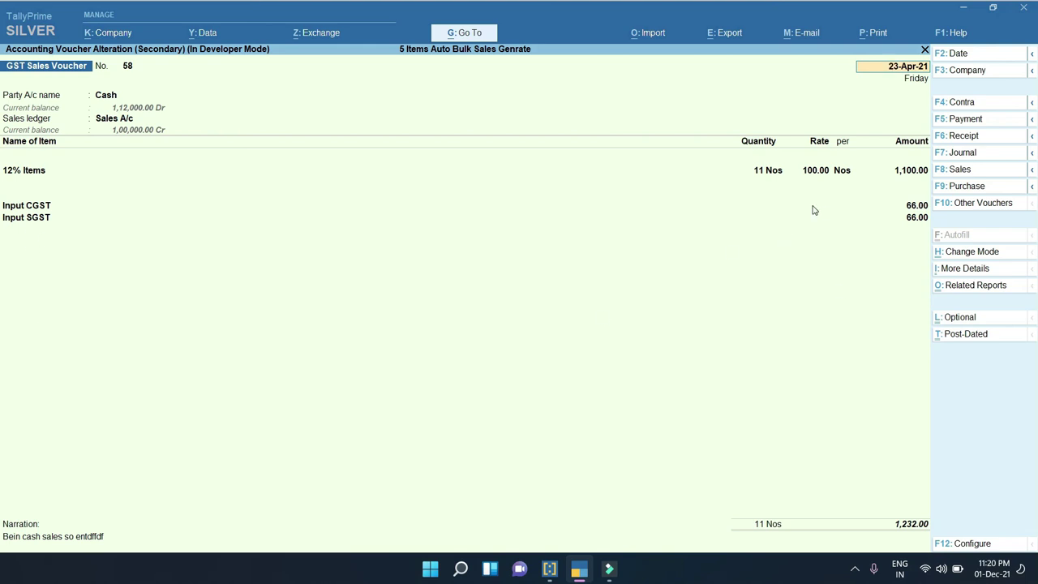
click(766, 172)
click(815, 171)
click(921, 221)
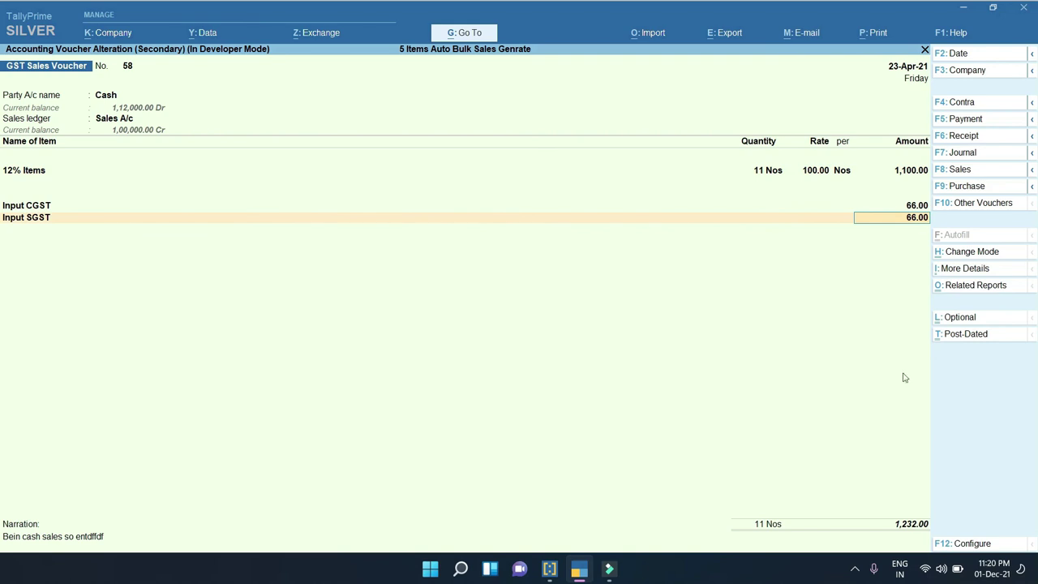
click(92, 540)
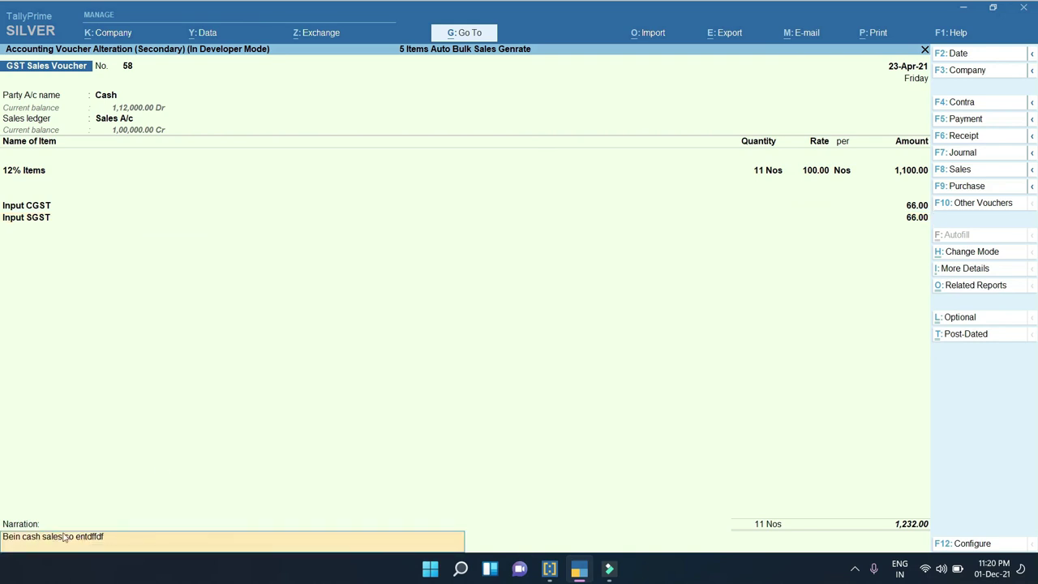
Quit voucher 58 without saving and close the sales register.
key(Escape)
key(Escape)
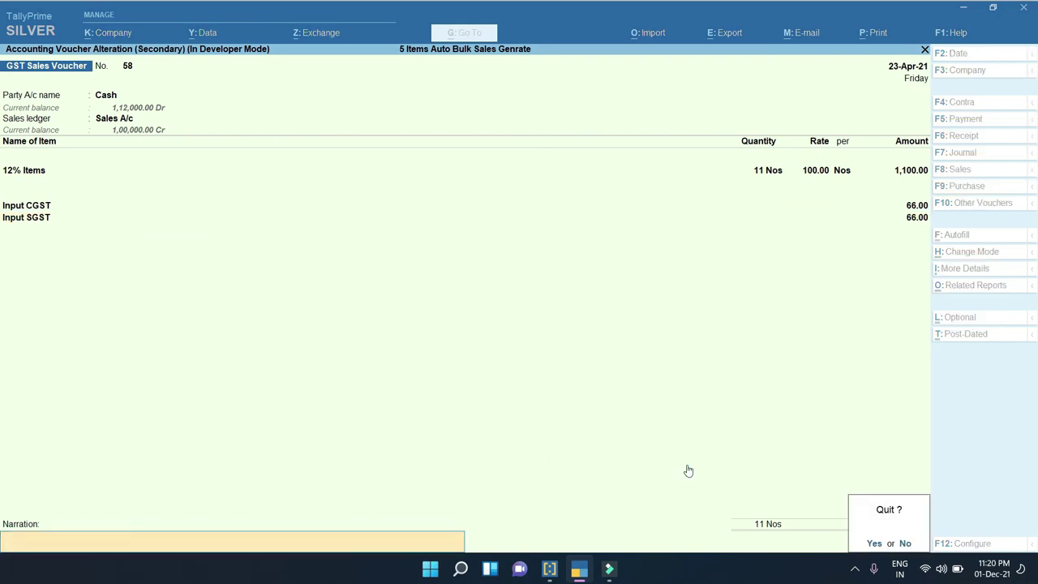
key(Return)
key(Escape)
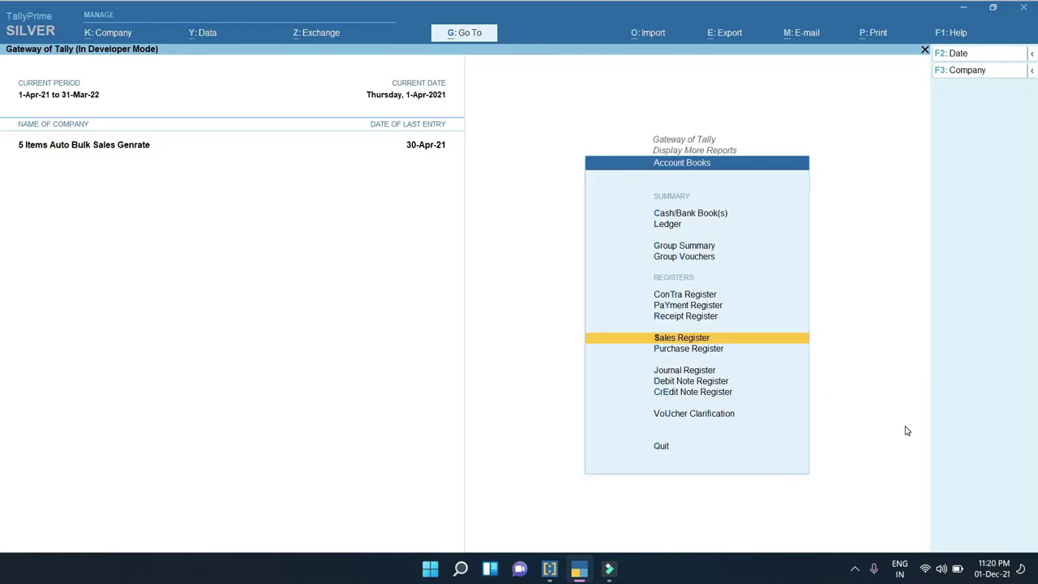
Go back to the Gateway of Tally and open the GST reports list under the additional reports.
key(Escape)
key(Escape)
key(Escape)
key(Up)
key(Up)
key(Return)
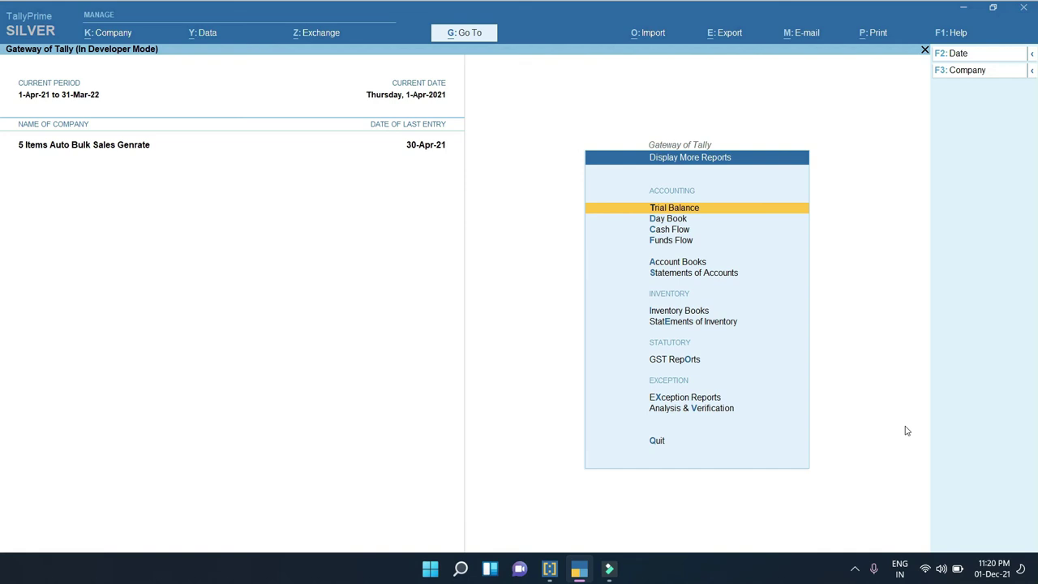
key(Up)
key(Up)
key(Up)
key(Up)
key(Up)
key(Down)
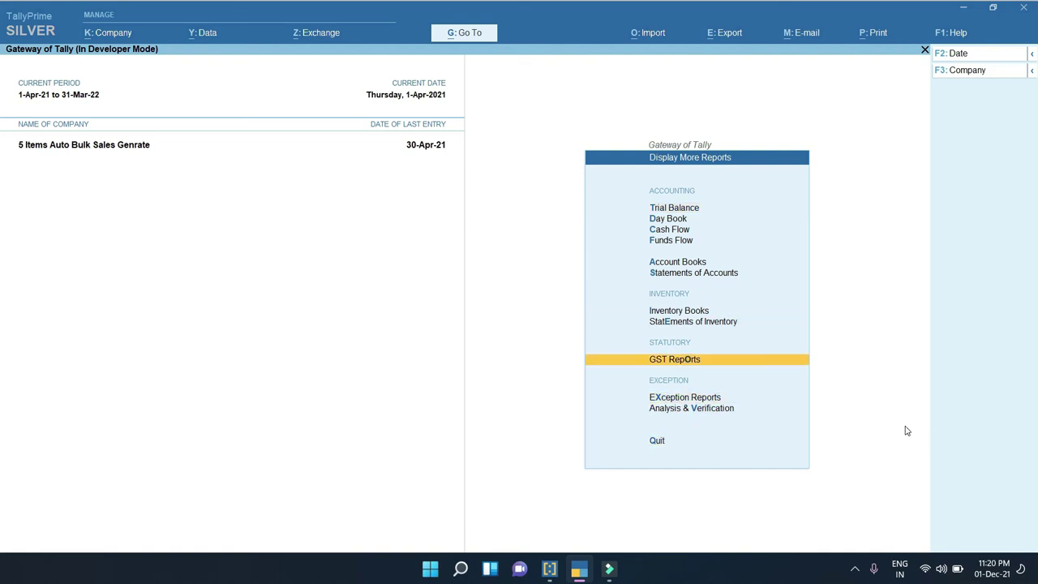
key(Return)
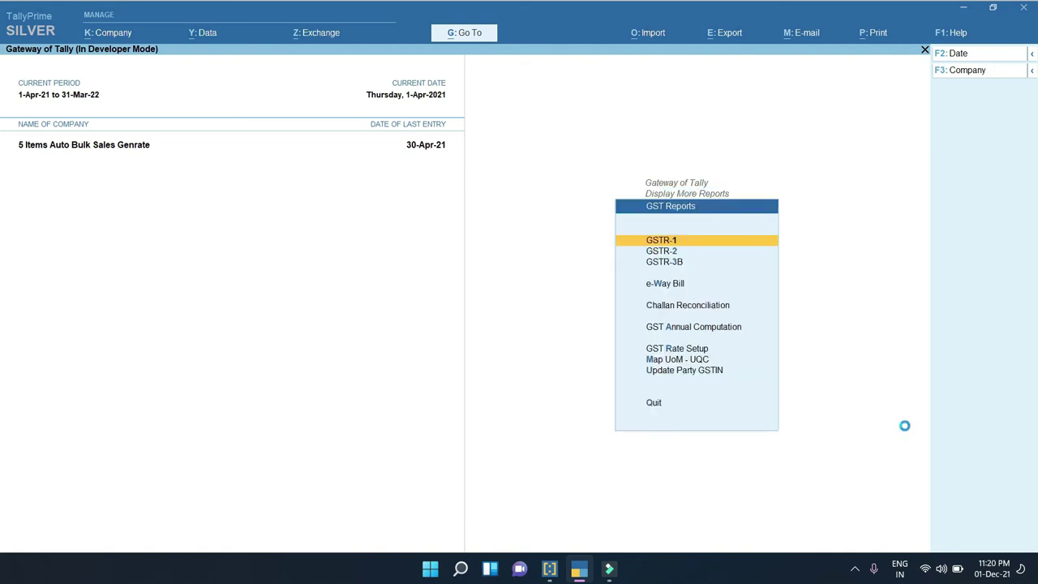
Open the GSTR-1 return and examine the voucher counts and the B2C(Small) Invoices row.
key(Down)
key(Down)
key(Down)
key(Down)
key(Down)
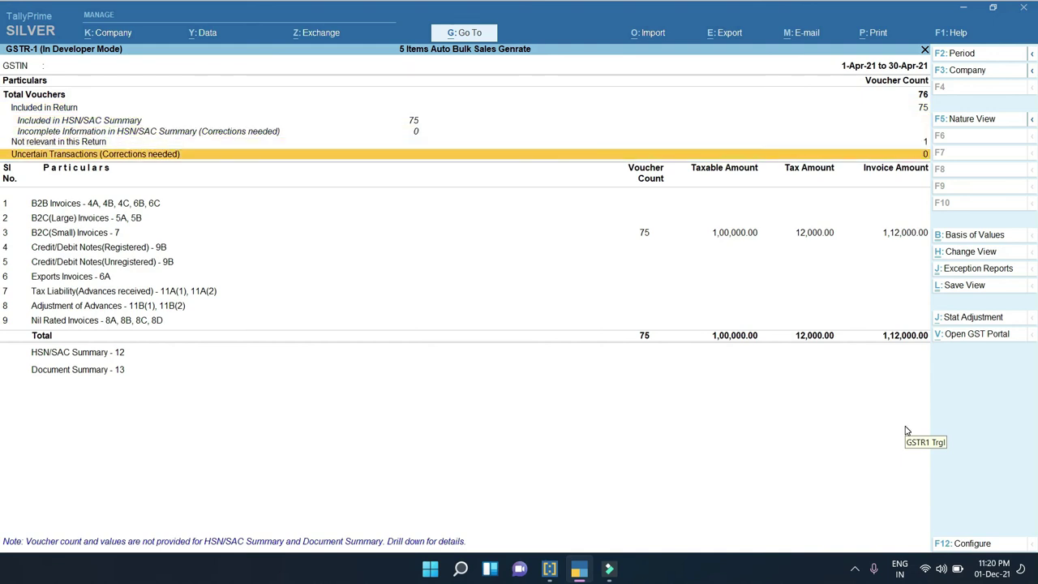
key(Down)
key(Down)
key(Down)
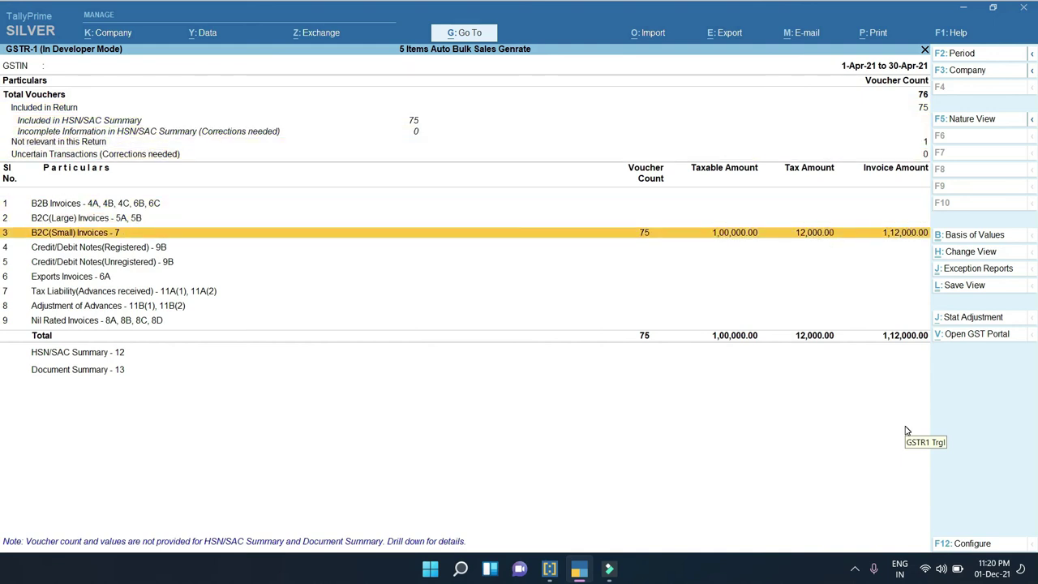